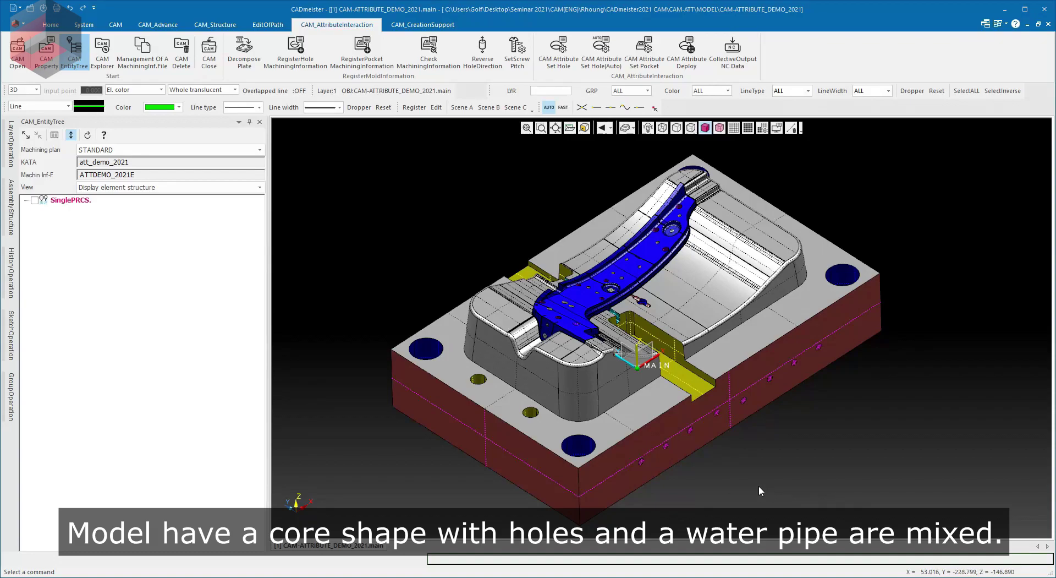
# Step: View the mold see-through to inspect its internal pipes, then restore opaque display
pyautogui.press('s')
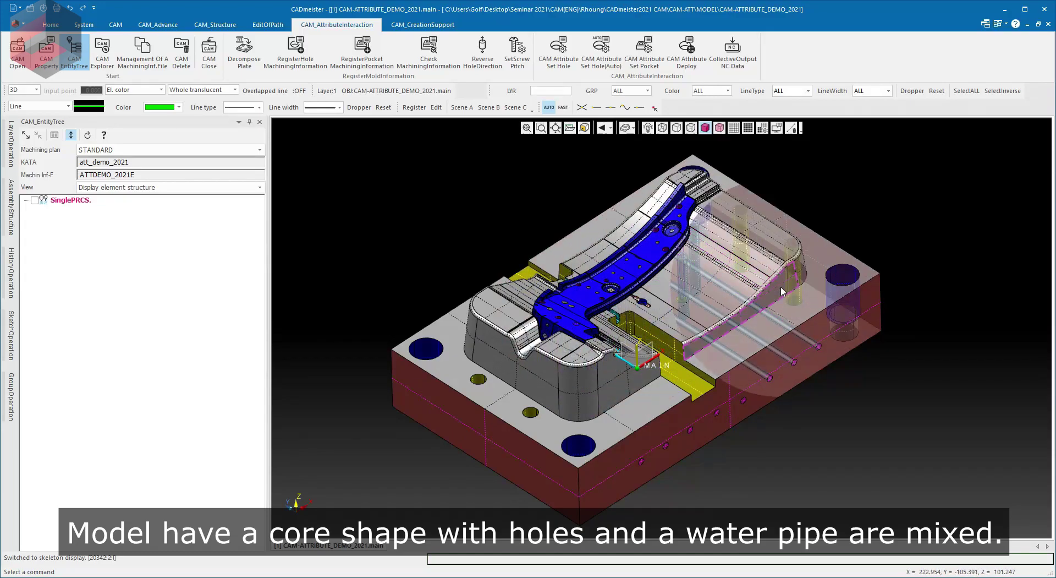
pyautogui.scroll(5, 583, 366)
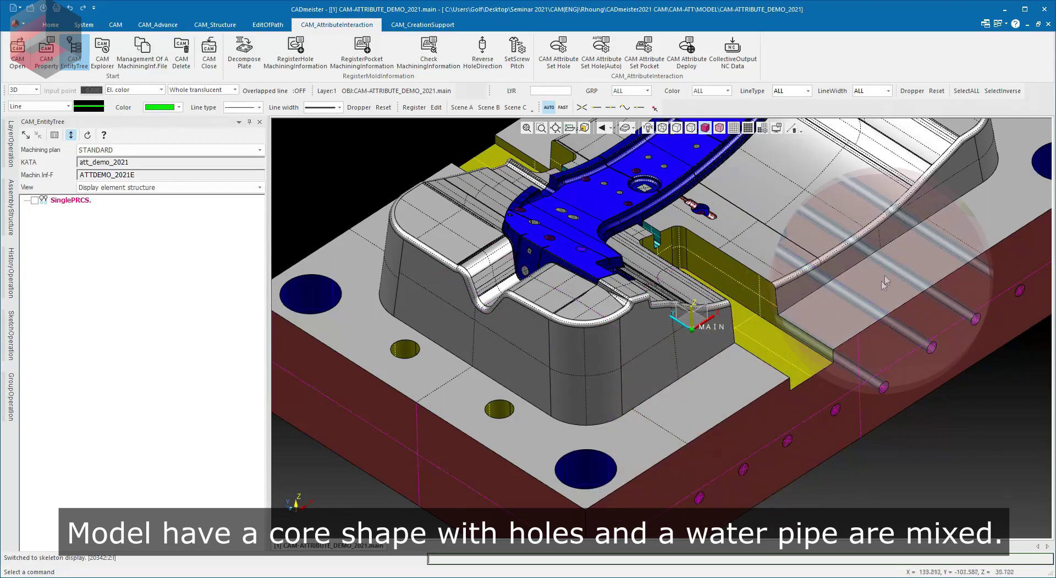
pyautogui.scroll(-3, 977, 232)
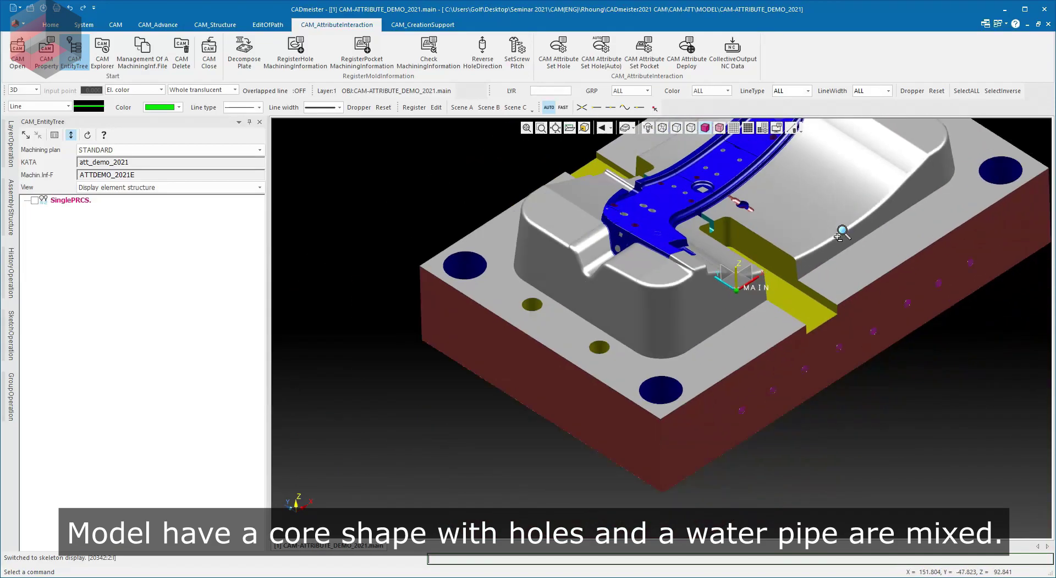
pyautogui.scroll(-2, 880, 286)
pyautogui.scroll(-2, 777, 341)
pyautogui.moveTo(777, 341); pyautogui.dragTo(719, 317, button='middle')
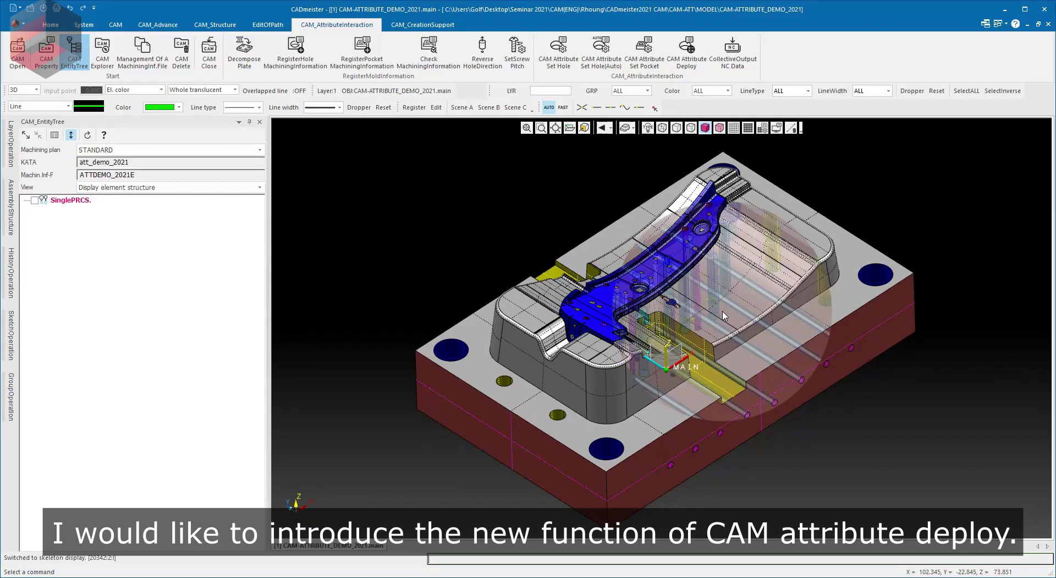
pyautogui.press('Escape')
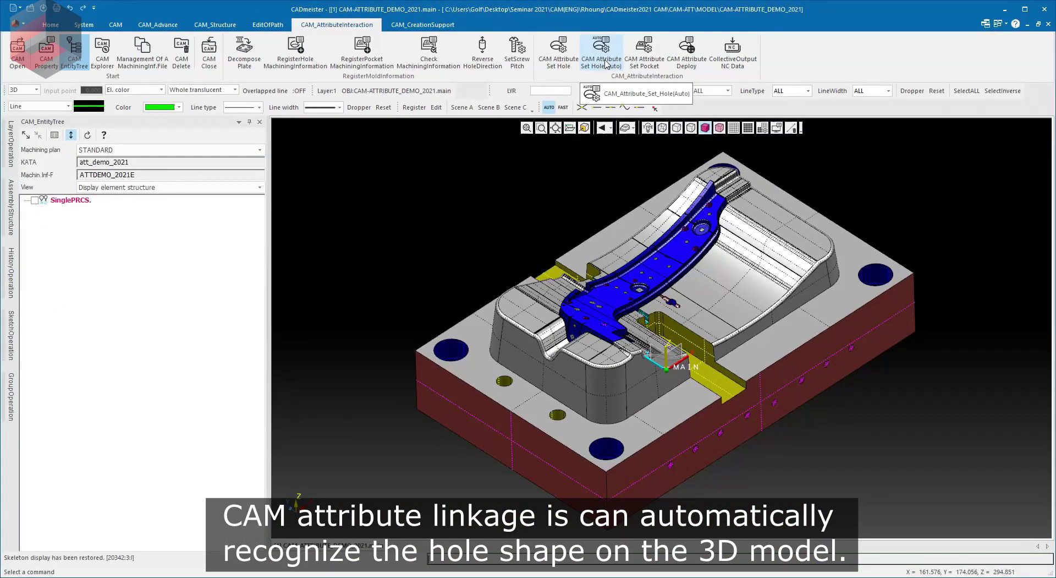
# Step: Start Hole(Auto) with Surface -> User standard process group type and recognition range enabled
pyautogui.click(606, 65)
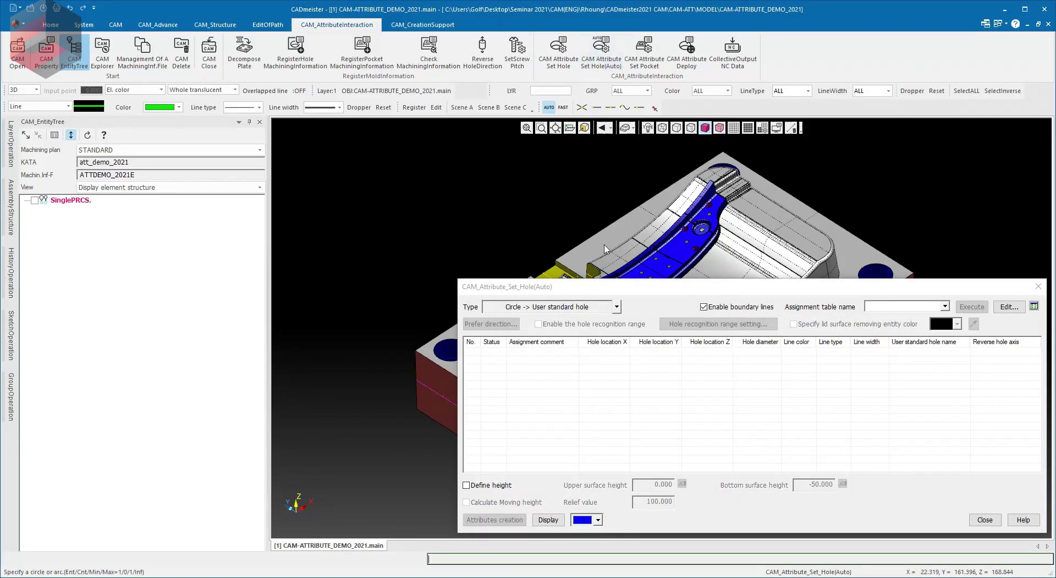
pyautogui.click(616, 307)
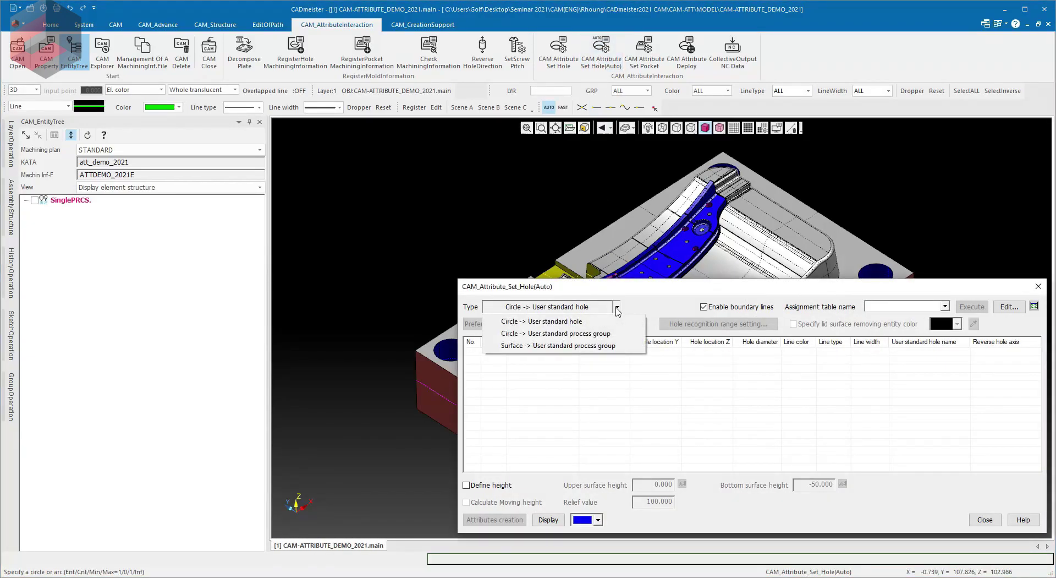
pyautogui.click(582, 345)
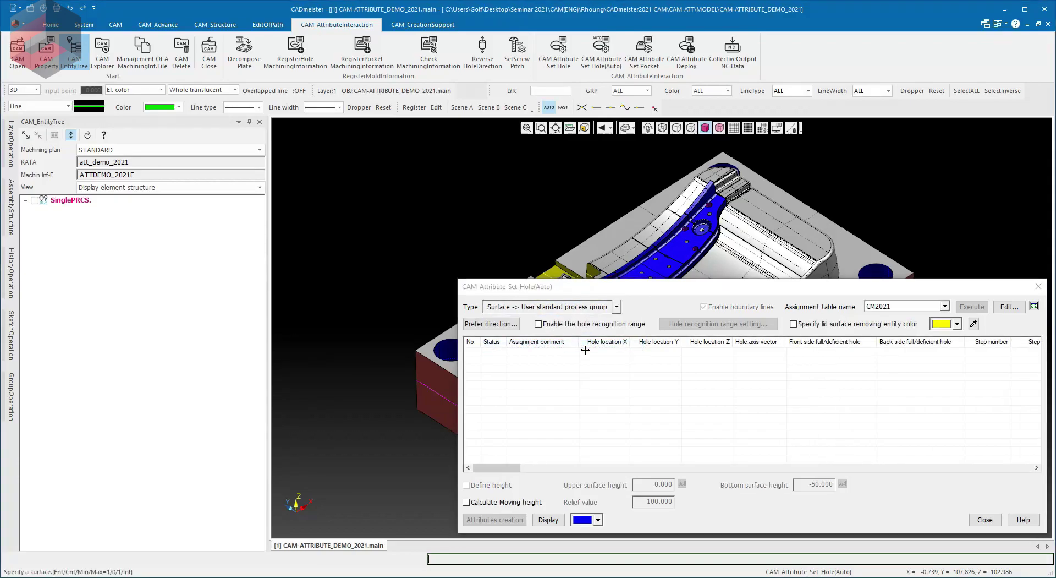
pyautogui.click(538, 323)
pyautogui.click(706, 324)
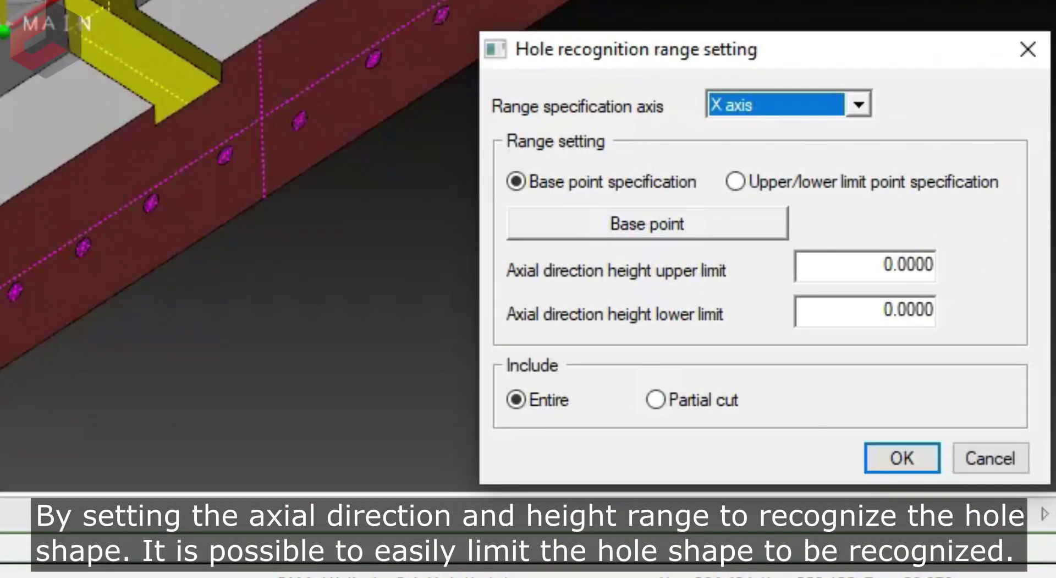
# Step: Limit hole recognition to Y between -120 and 120, then show the group list
pyautogui.click(854, 113)
pyautogui.click(840, 153)
pyautogui.write('12')
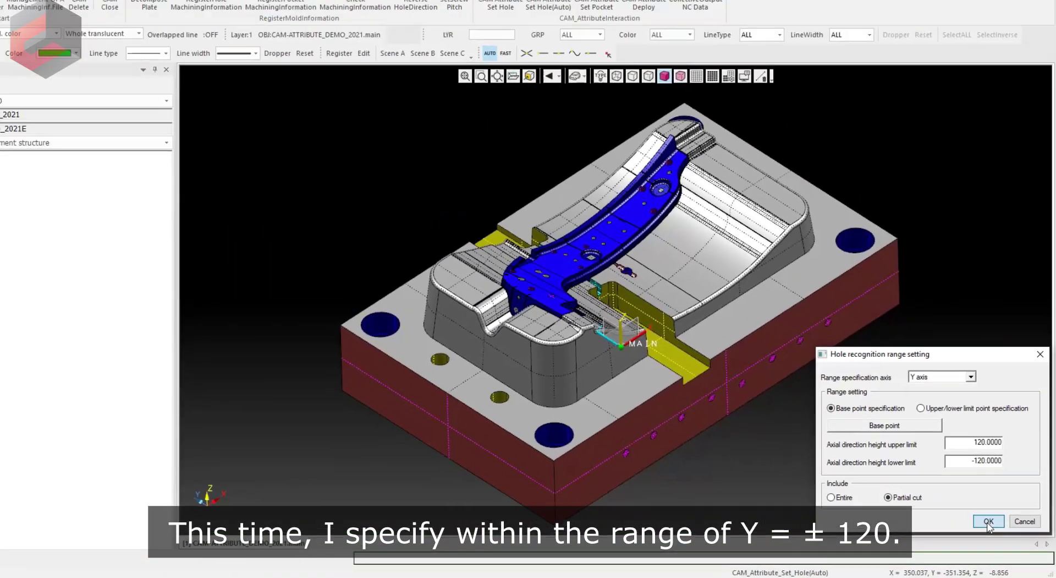
pyautogui.click(993, 520)
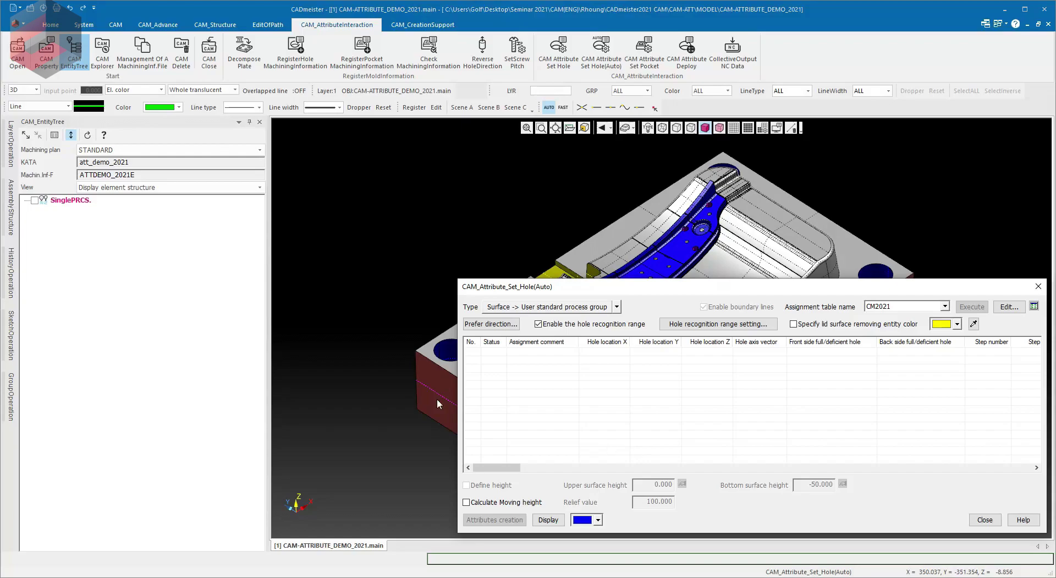
pyautogui.click(11, 393)
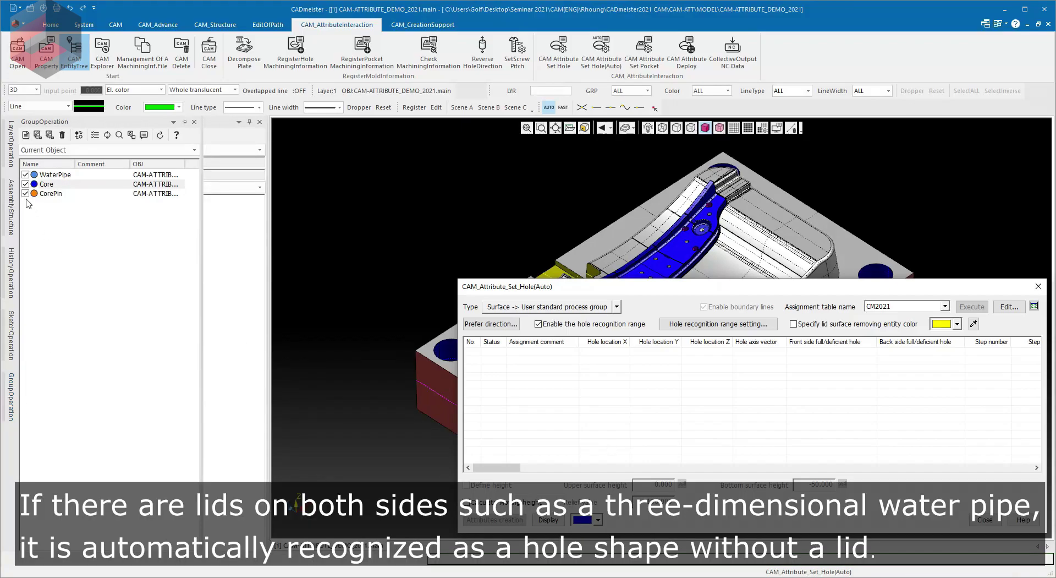
# Step: Hide the Core group, zoom onto the magenta pipe ends, and enable lid removal by colour
pyautogui.click(25, 184)
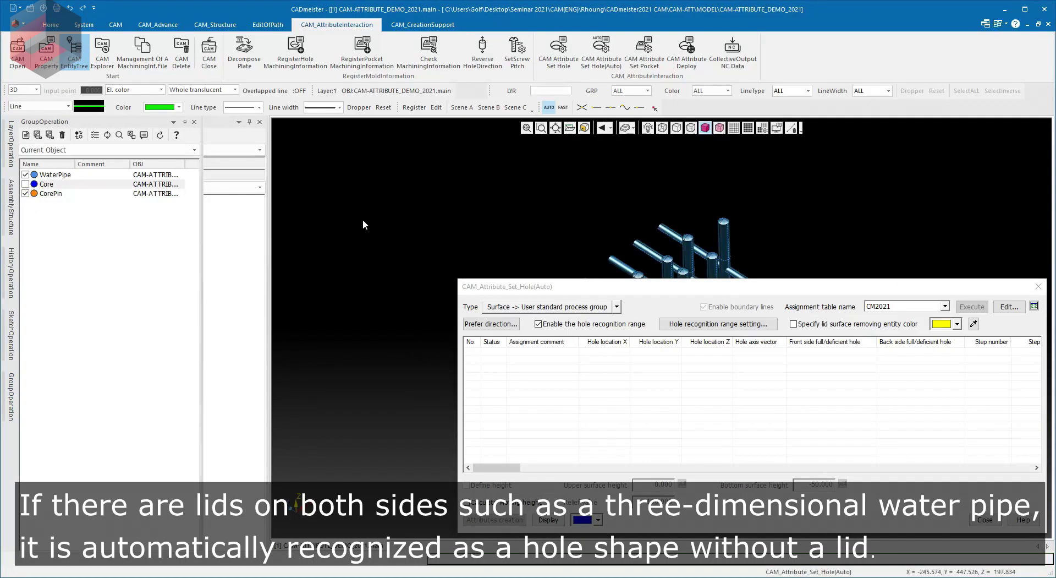
pyautogui.moveTo(572, 367)
pyautogui.mouseDown(button='middle')
pyautogui.moveTo(773, 325)
pyautogui.moveTo(550, 325)
pyautogui.moveTo(557, 284)
pyautogui.moveTo(608, 295)
pyautogui.moveTo(594, 302)
pyautogui.mouseUp(button='middle')
pyautogui.moveTo(731, 299); pyautogui.dragTo(502, 236, button='middle')
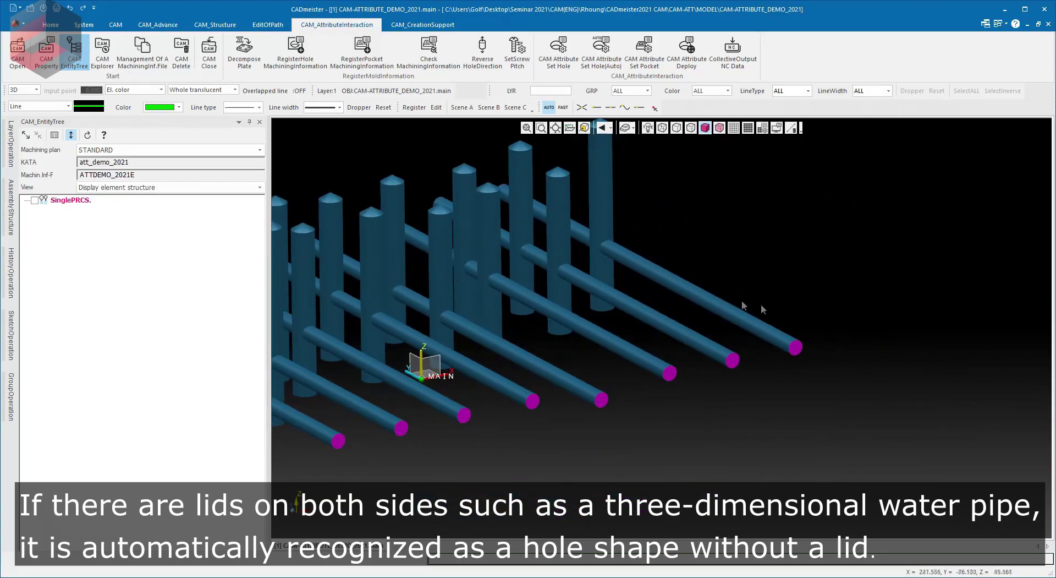
pyautogui.scroll(2, 754, 307)
pyautogui.scroll(2, 806, 279)
pyautogui.scroll(2, 813, 228)
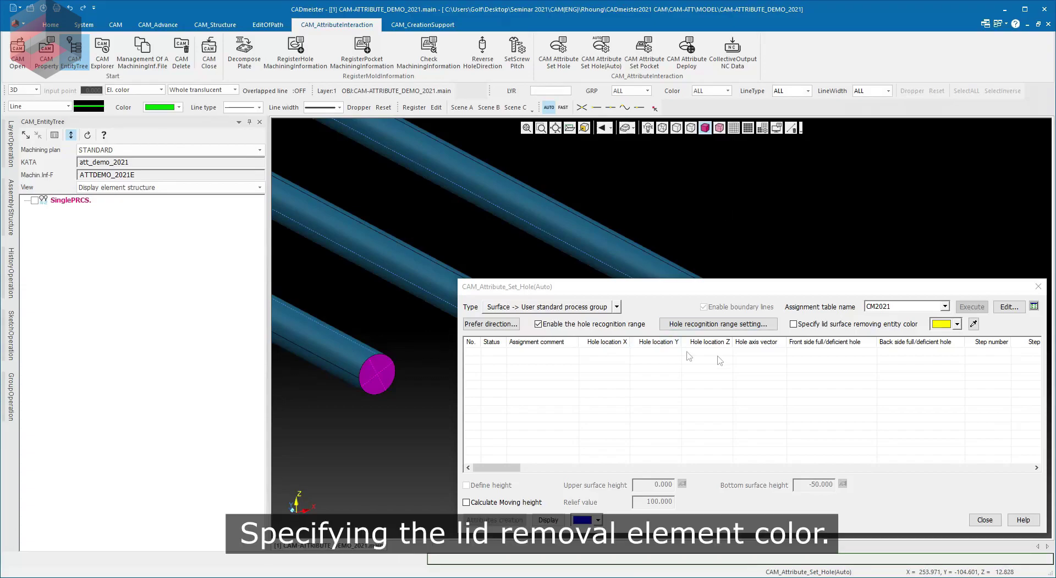
pyautogui.click(793, 324)
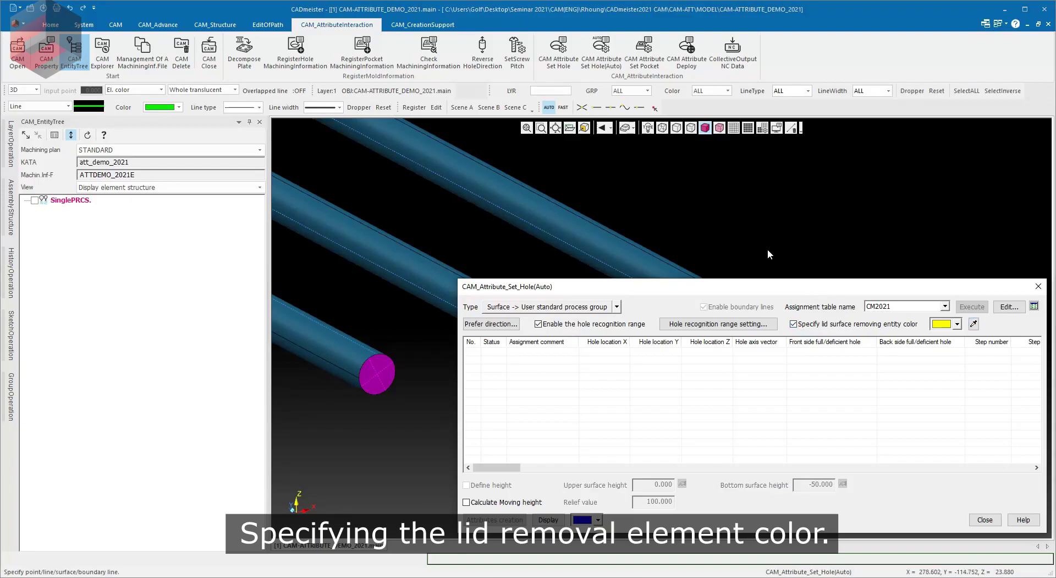
# Step: Pick the pipes' magenta end-face colour as lid-removal colour and show the Core group again
pyautogui.scroll(3, 767, 253)
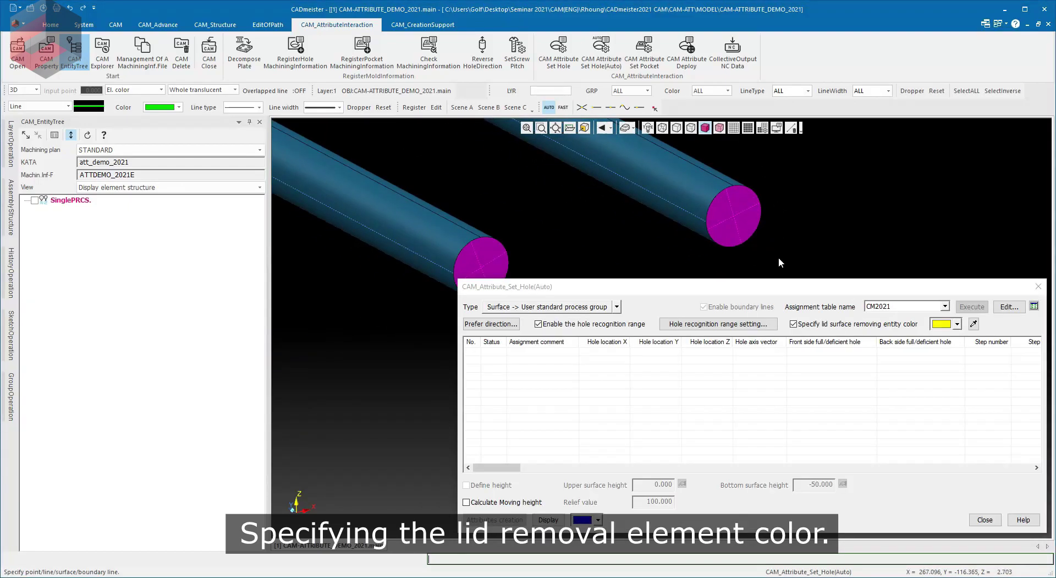
pyautogui.click(974, 325)
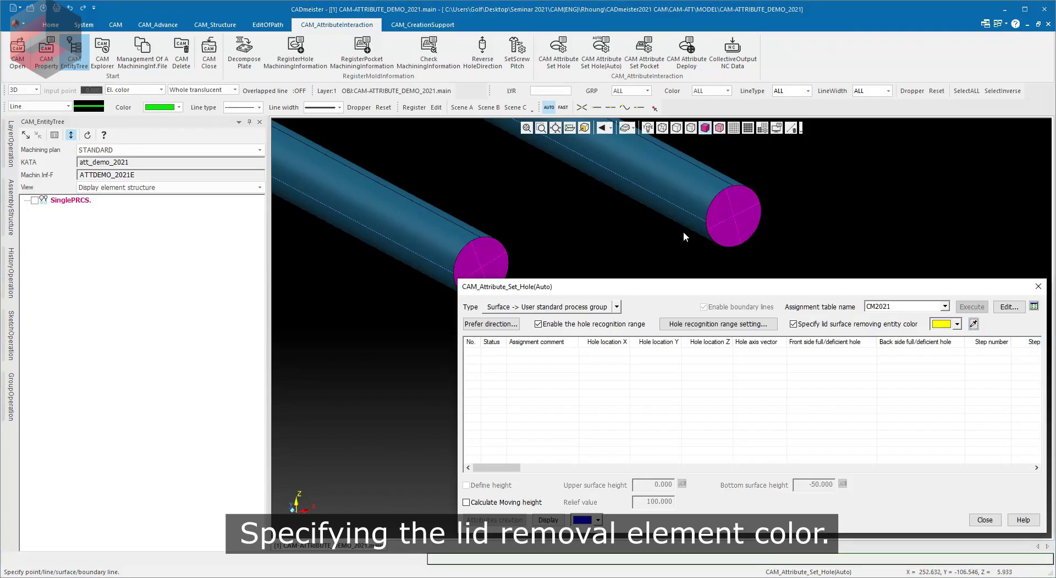
pyautogui.click(738, 218)
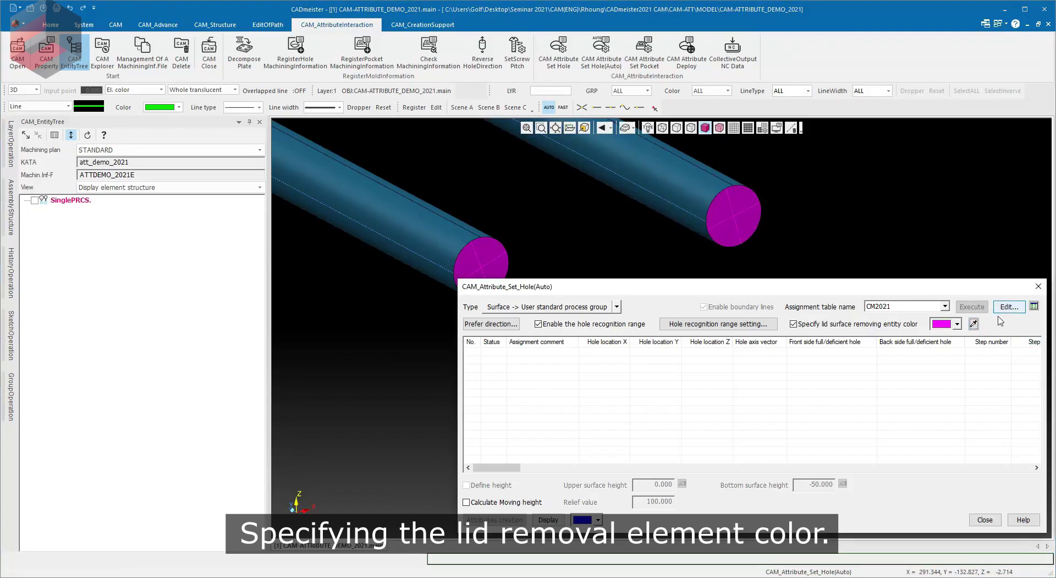
pyautogui.click(954, 242)
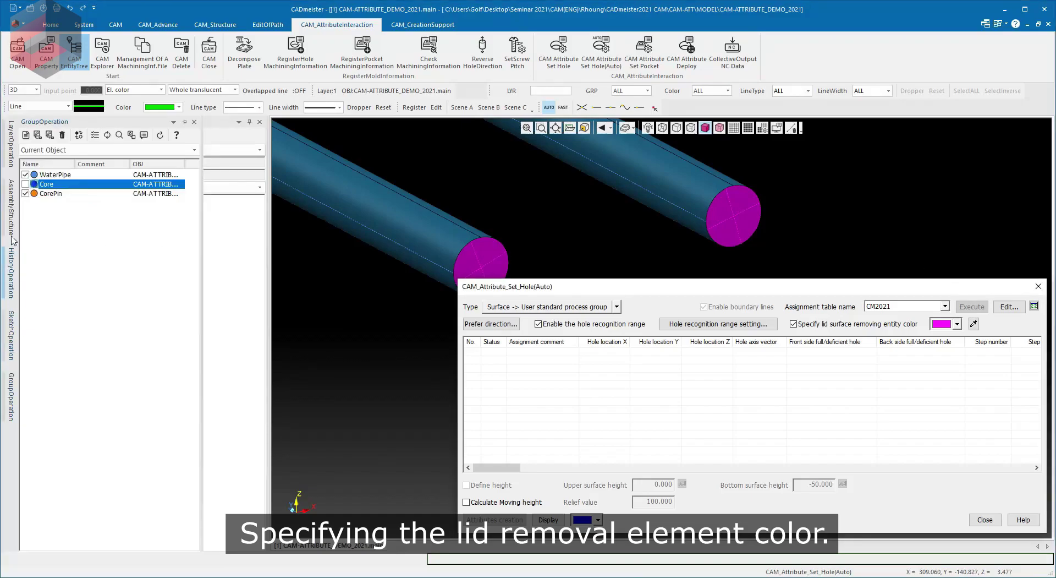
pyautogui.click(25, 185)
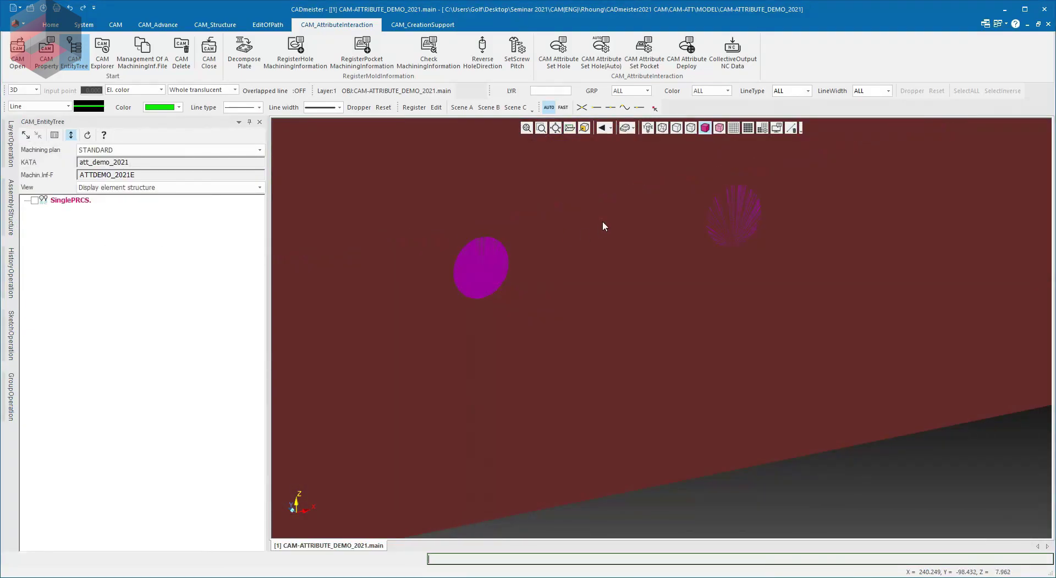
pyautogui.scroll(-3, 602, 220)
pyautogui.scroll(-3, 482, 240)
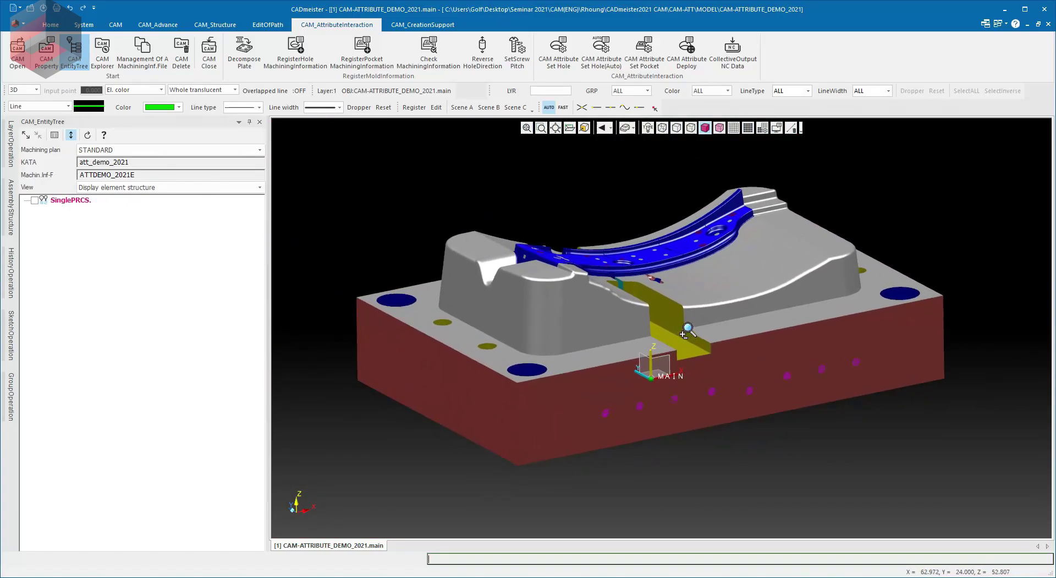
# Step: Run hole recognition on the whole mold selected by region, finding 50 holes
pyautogui.press('Return')
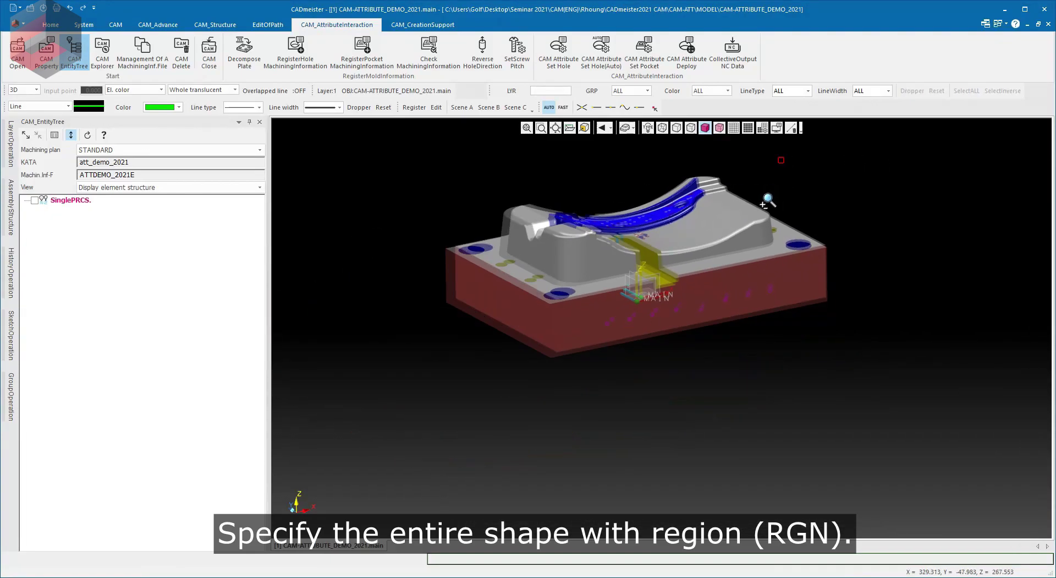
pyautogui.rightClick(812, 168)
pyautogui.click(840, 195)
pyautogui.click(882, 148)
pyautogui.click(397, 382)
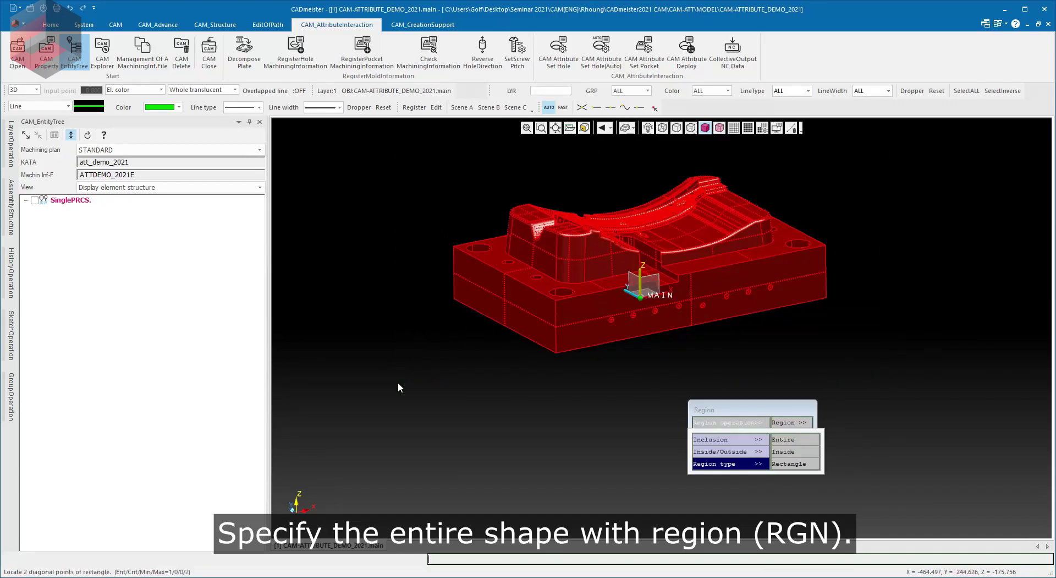
pyautogui.middleClick(434, 312)
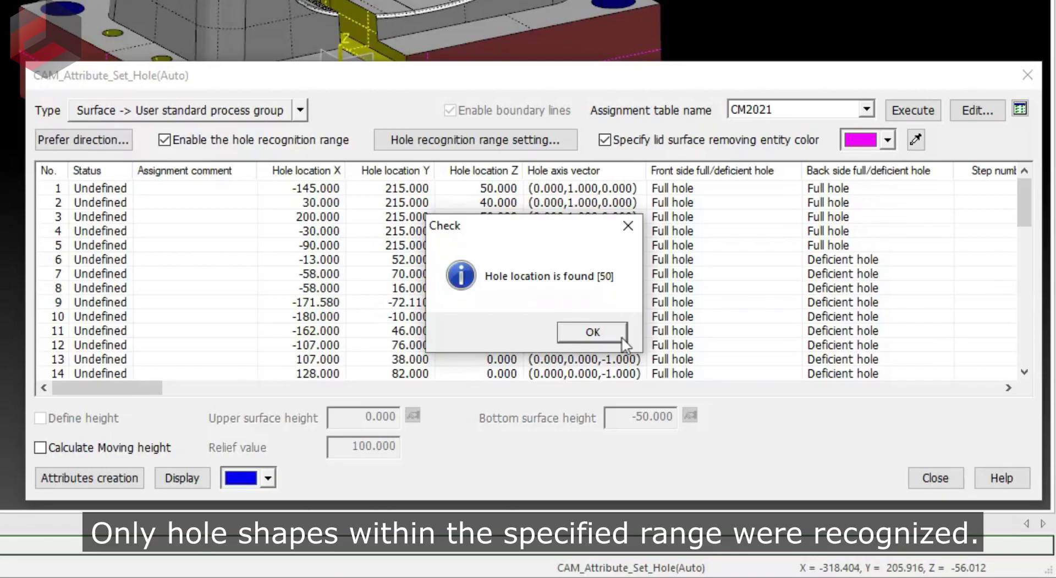
# Step: Dismiss the hole-count message and switch the mold to wireframe display
pyautogui.click(607, 334)
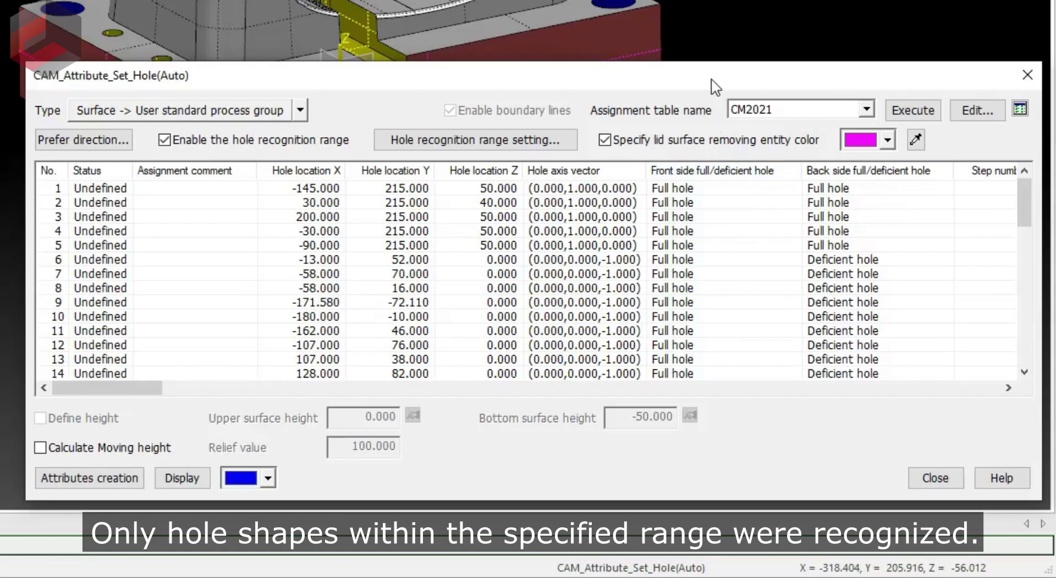
pyautogui.moveTo(1024, 201)
pyautogui.mouseDown()
pyautogui.moveTo(1026, 349)
pyautogui.moveTo(1019, 189)
pyautogui.mouseUp()
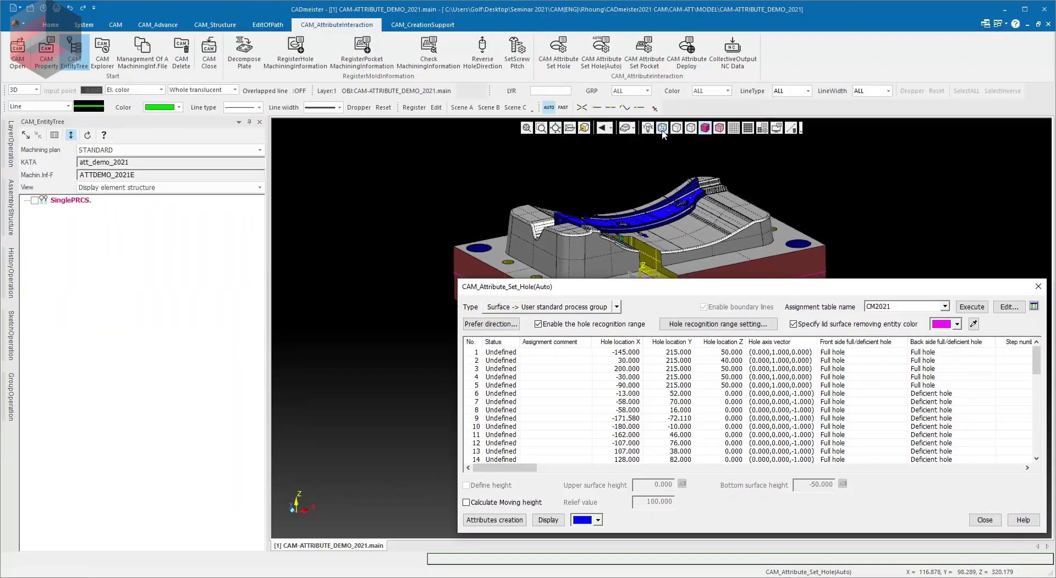
pyautogui.click(663, 129)
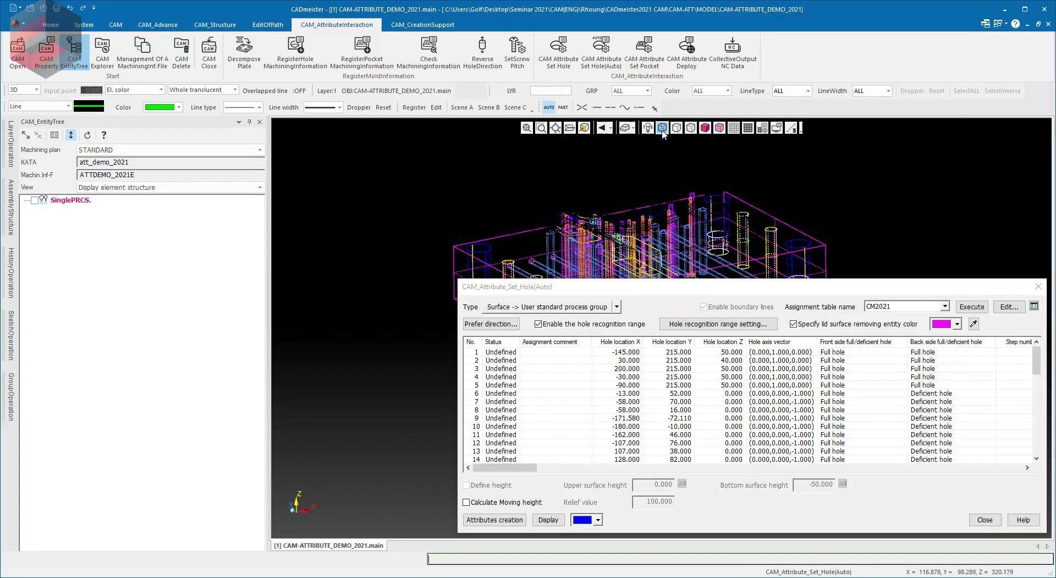
# Step: Highlight the recognised holes on the mold in green instead of blue
pyautogui.click(547, 520)
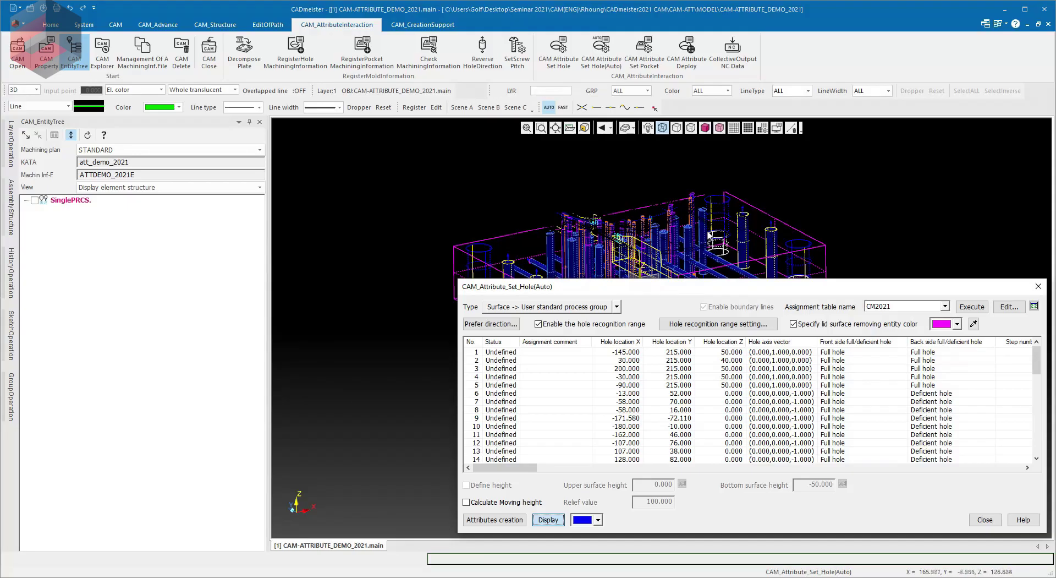
pyautogui.scroll(5, 547, 313)
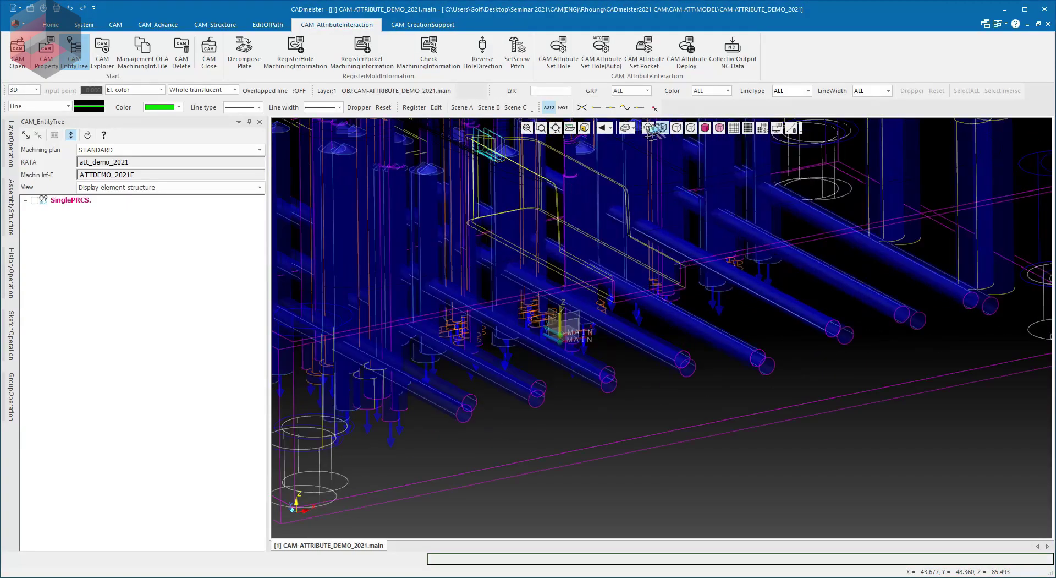
pyautogui.moveTo(547, 313)
pyautogui.mouseDown(button='middle')
pyautogui.moveTo(601, 422)
pyautogui.moveTo(537, 340)
pyautogui.mouseUp(button='middle')
pyautogui.click(597, 519)
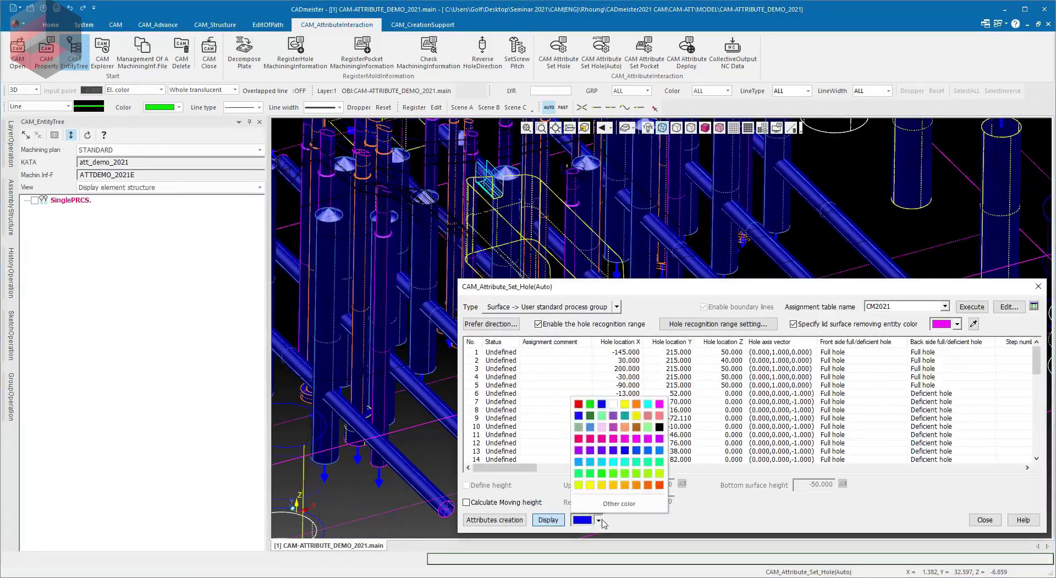
pyautogui.click(588, 474)
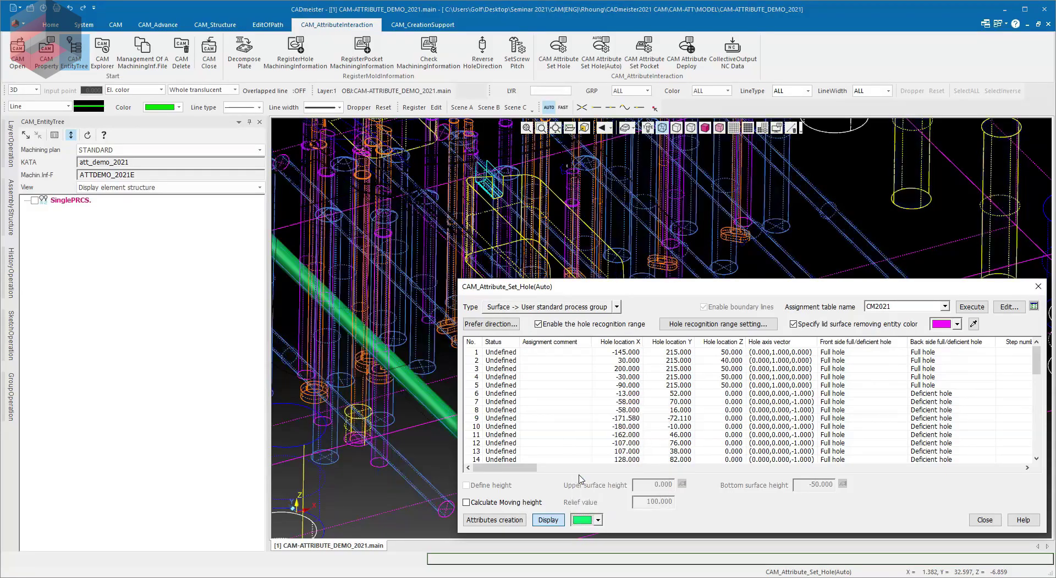
pyautogui.scroll(-5, 629, 213)
pyautogui.moveTo(629, 213)
pyautogui.mouseDown(button='middle')
pyautogui.moveTo(645, 397)
pyautogui.moveTo(568, 381)
pyautogui.moveTo(683, 353)
pyautogui.moveTo(697, 281)
pyautogui.mouseUp(button='middle')
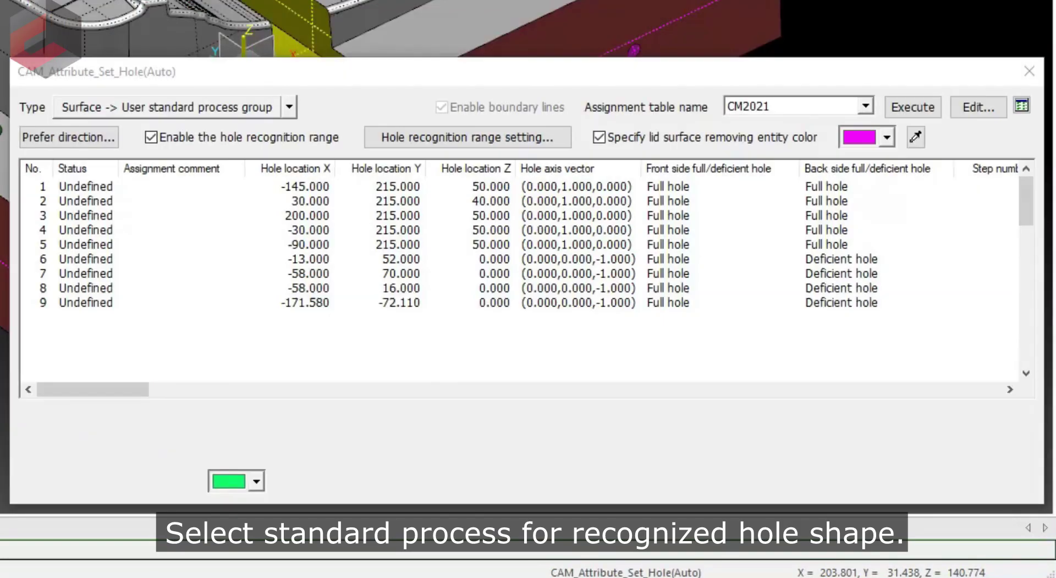
# Step: Assign CM2021 standard processes to all recognised holes, marking them Defined
pyautogui.click(862, 107)
pyautogui.click(863, 108)
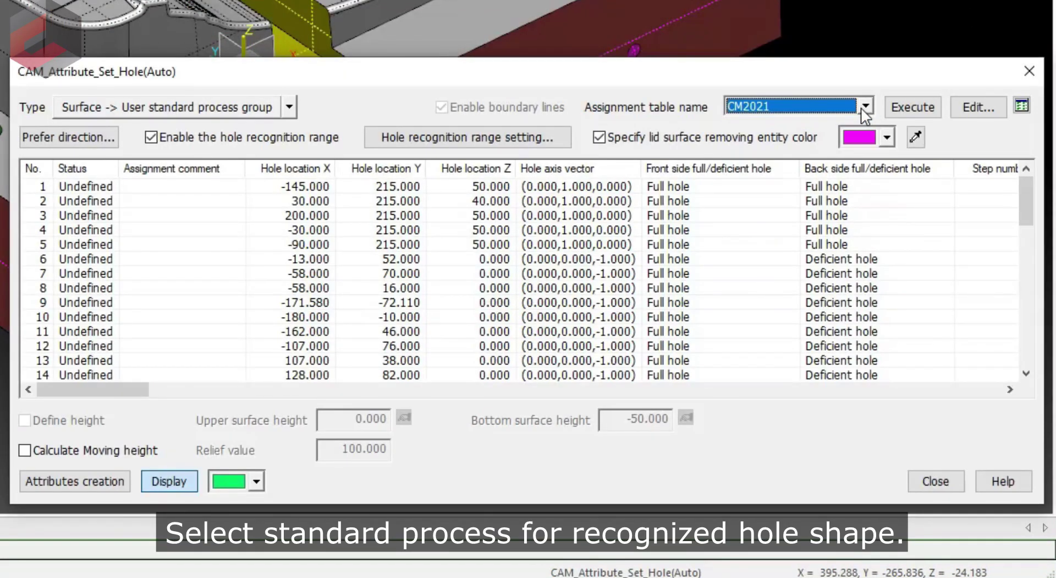
pyautogui.click(922, 108)
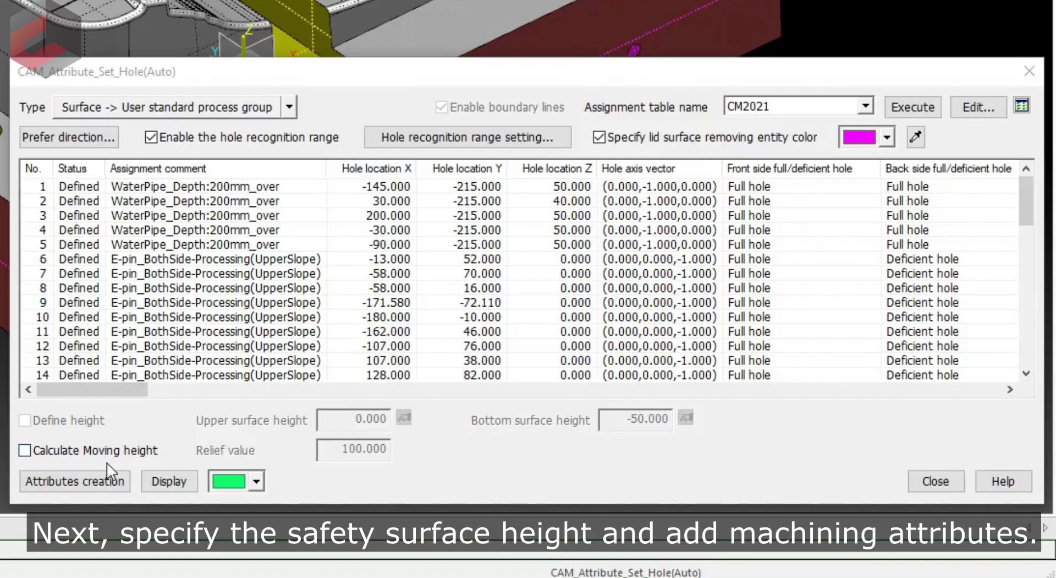
# Step: Enable moving height calculation with a relief value of 30 and request attribute creation
pyautogui.click(60, 451)
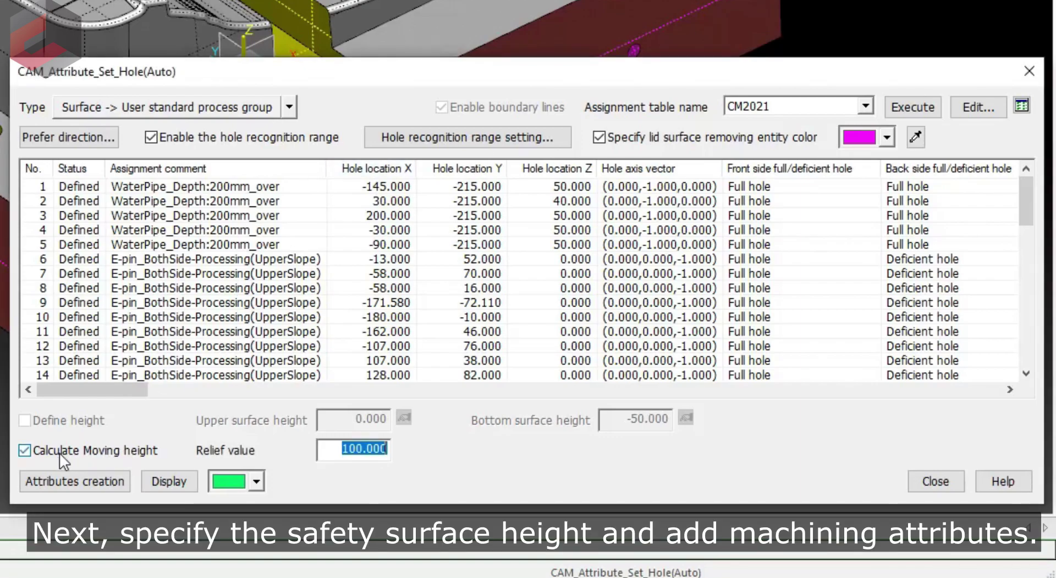
pyautogui.press('BackSpace')
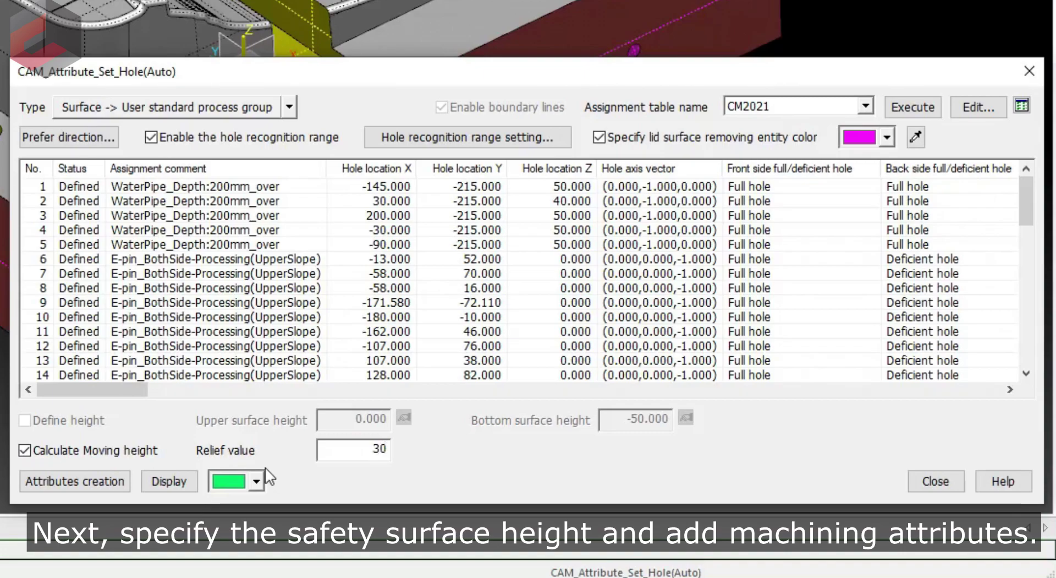
pyautogui.click(76, 482)
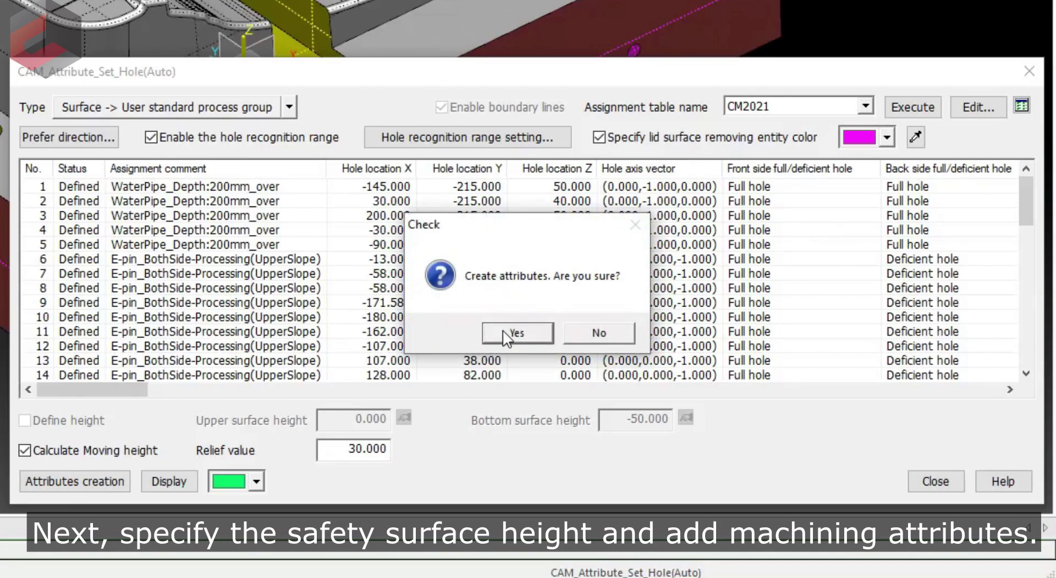
# Step: Confirm creating attributes for 37 holes and close the automatic hole window
pyautogui.click(506, 333)
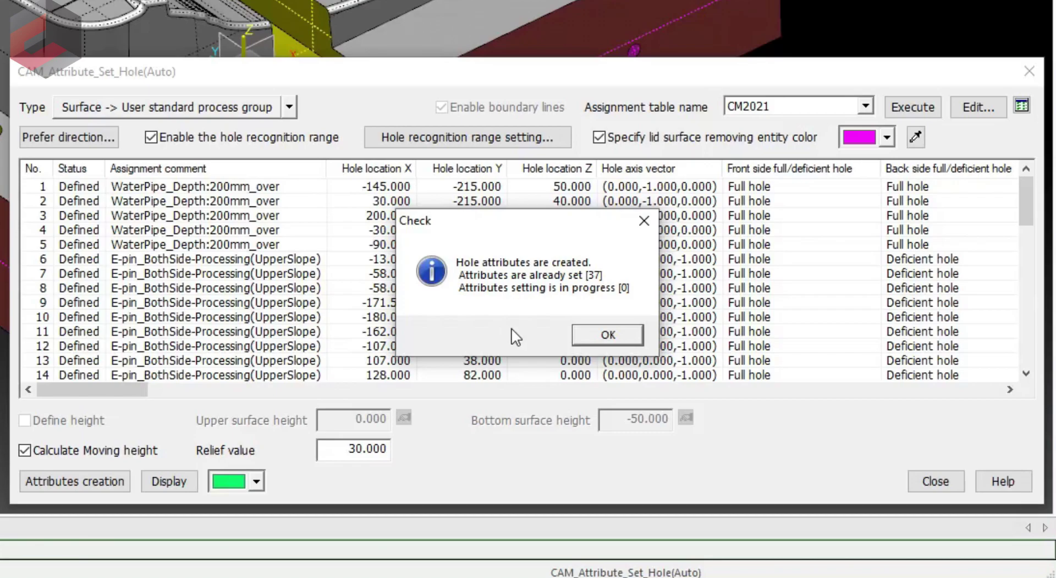
pyautogui.click(609, 338)
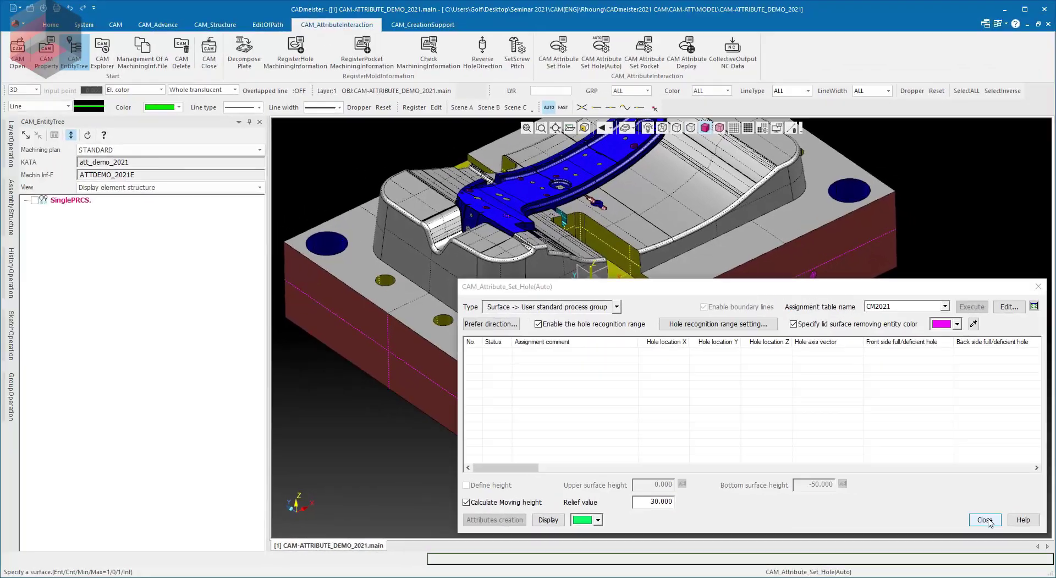
pyautogui.click(988, 522)
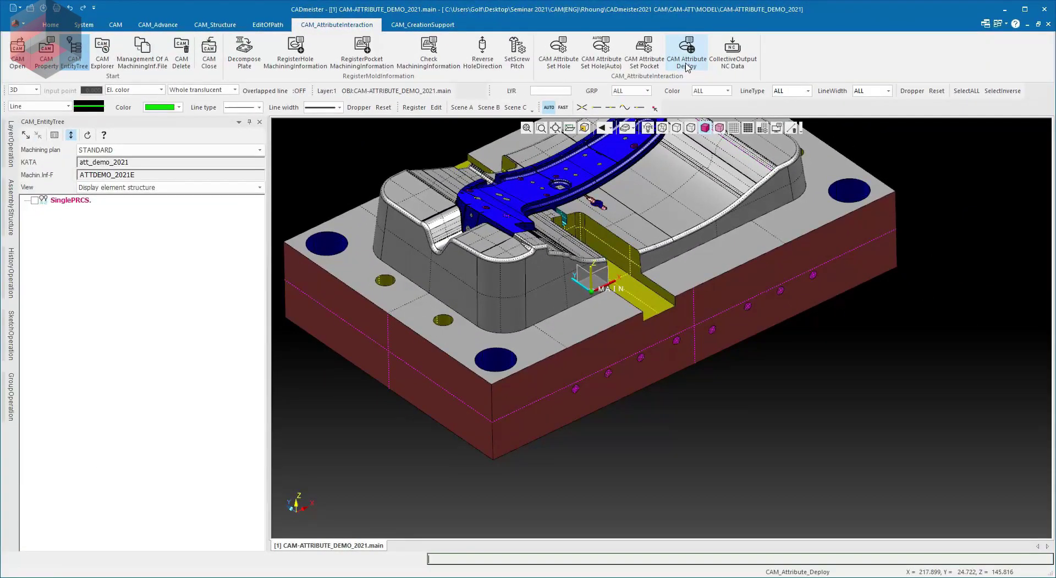
# Step: Deploy the 37 CAM attribute processes with interference checking against model MDL001 enabled
pyautogui.click(686, 60)
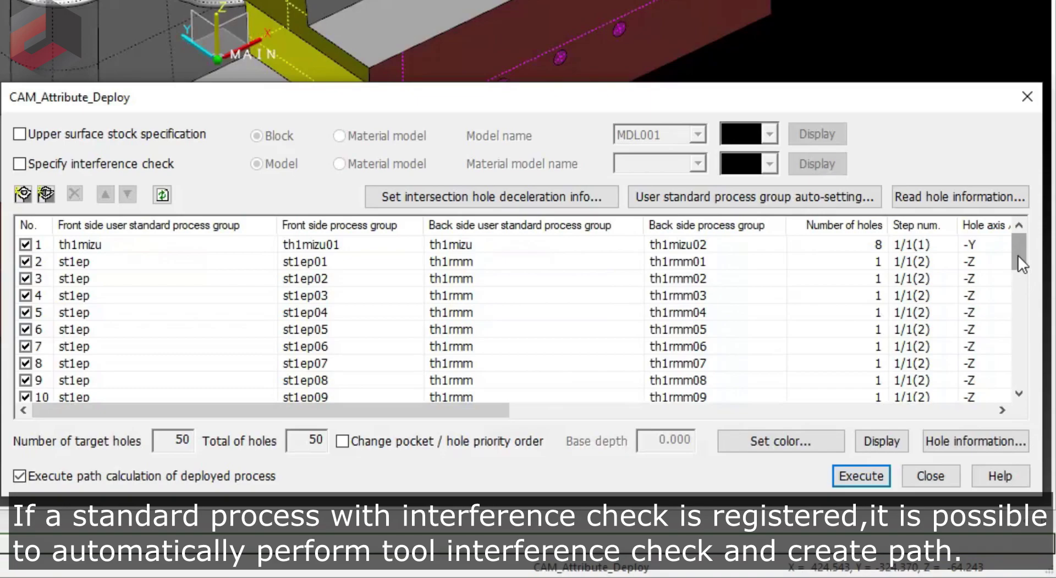
pyautogui.moveTo(1018, 254); pyautogui.dragTo(1018, 367)
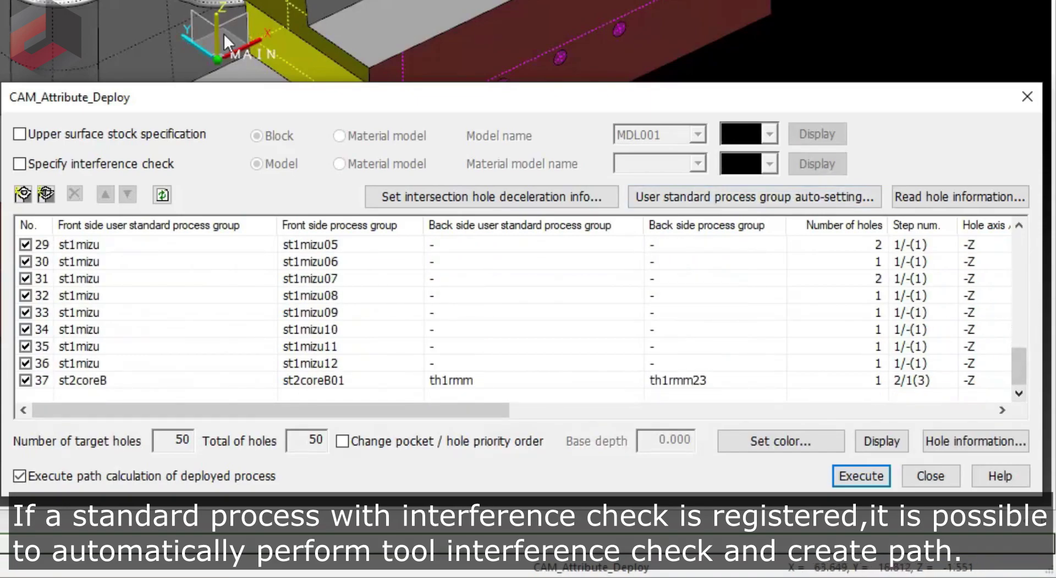
pyautogui.click(19, 164)
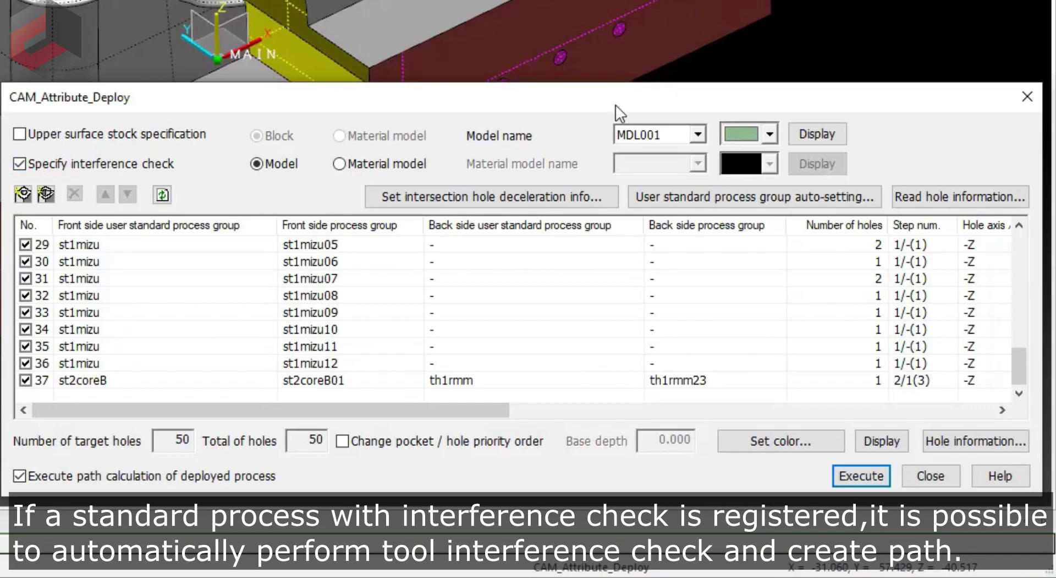
pyautogui.click(700, 136)
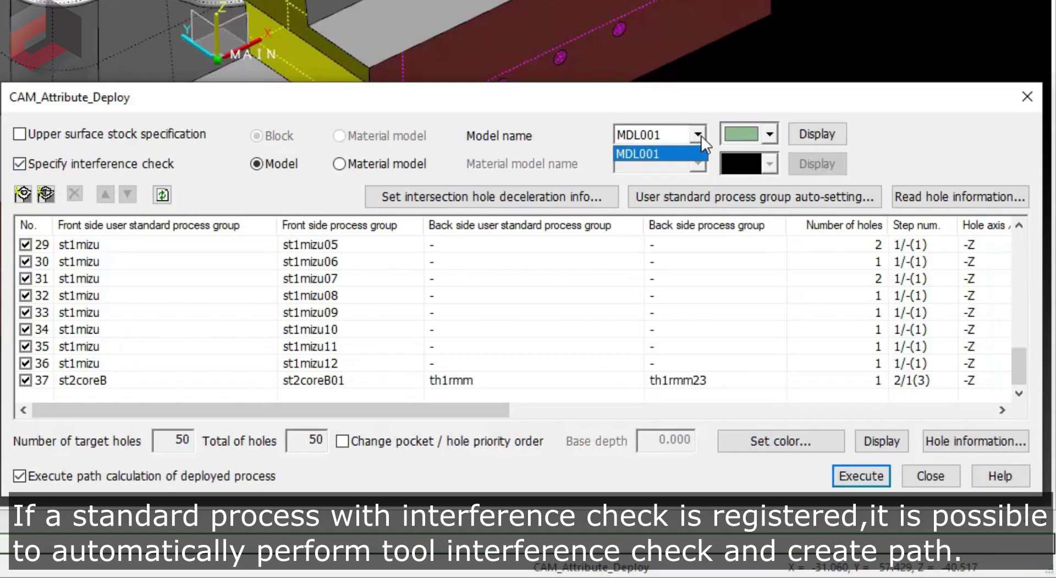
pyautogui.click(702, 137)
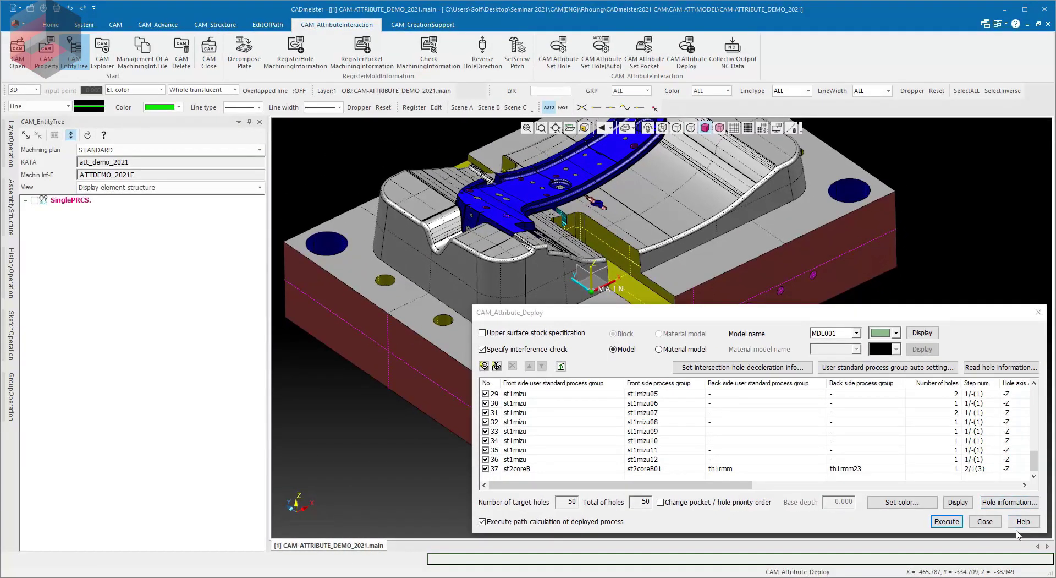
pyautogui.click(956, 524)
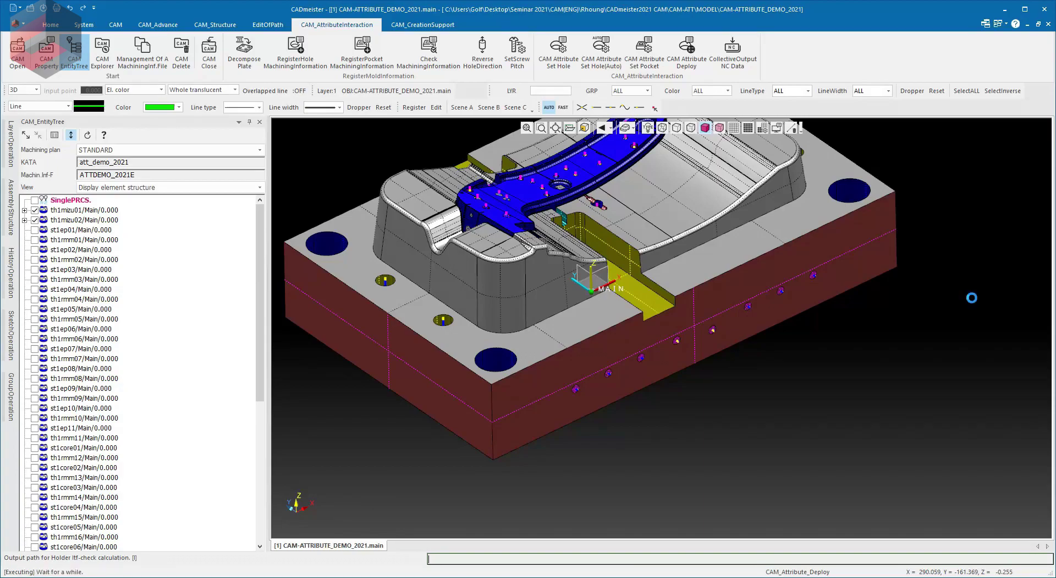
# Step: Close the deployment window after path calculation and review th1mizu01, st1ep01 groups in the entity tree
pyautogui.click(984, 521)
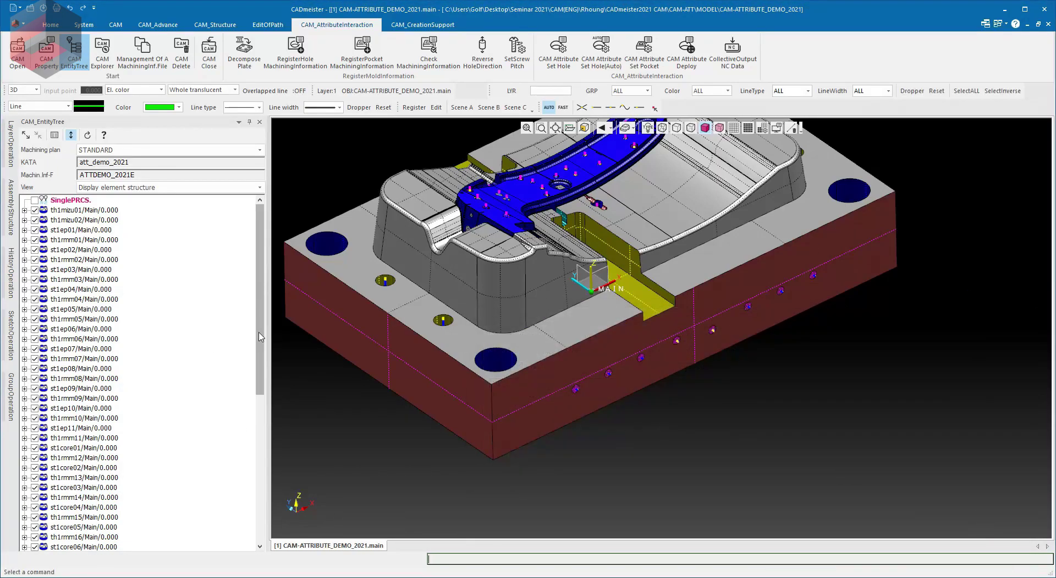
pyautogui.moveTo(261, 358)
pyautogui.mouseDown()
pyautogui.moveTo(263, 504)
pyautogui.moveTo(262, 231)
pyautogui.mouseUp()
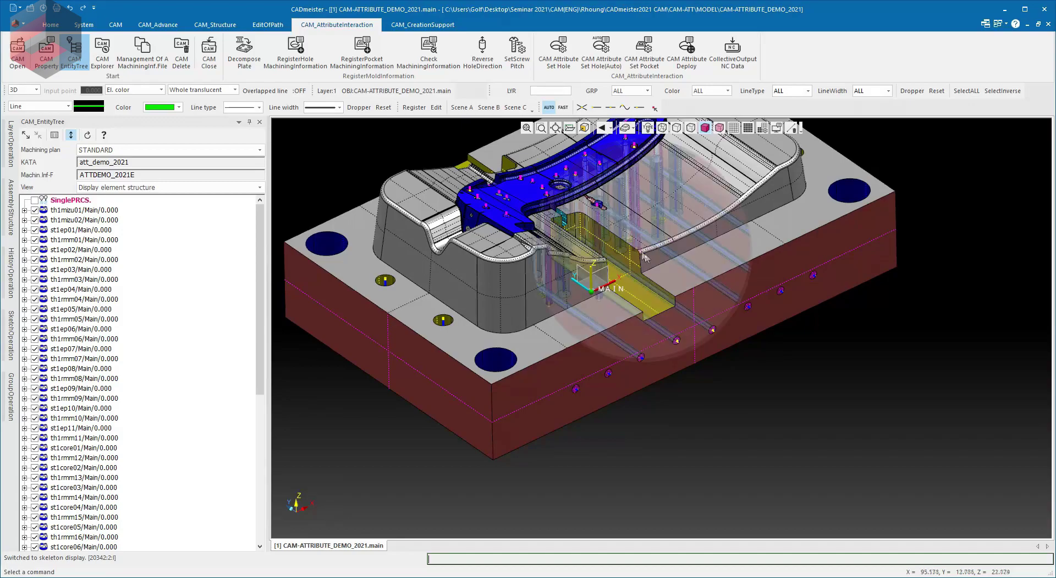
# Step: Zoom in on the mold side wall until the overlapping holes' magenta spiral toolpaths fill the view
pyautogui.scroll(2, 577, 371)
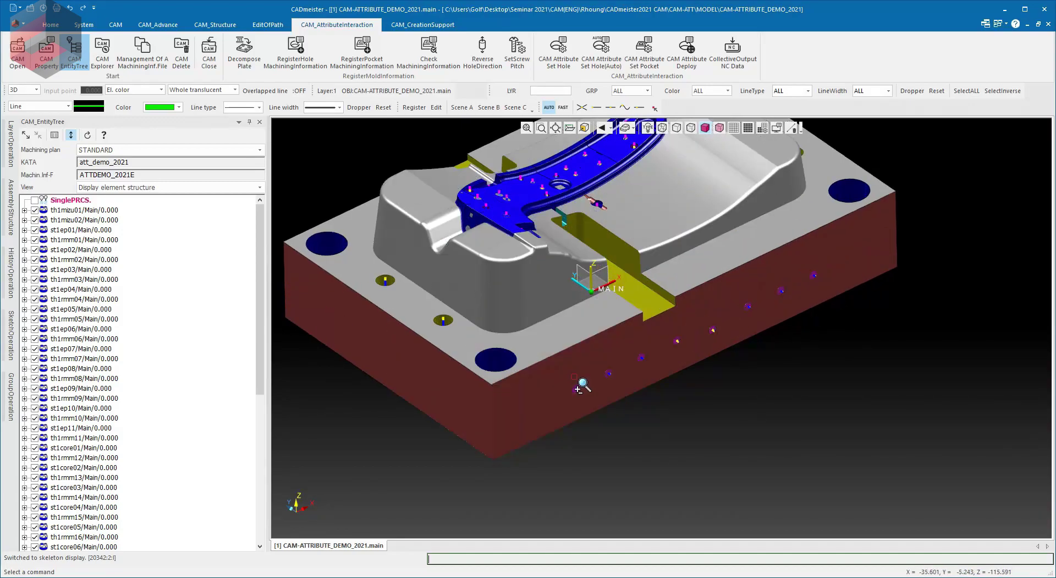
pyautogui.scroll(3, 609, 290)
pyautogui.scroll(2, 612, 266)
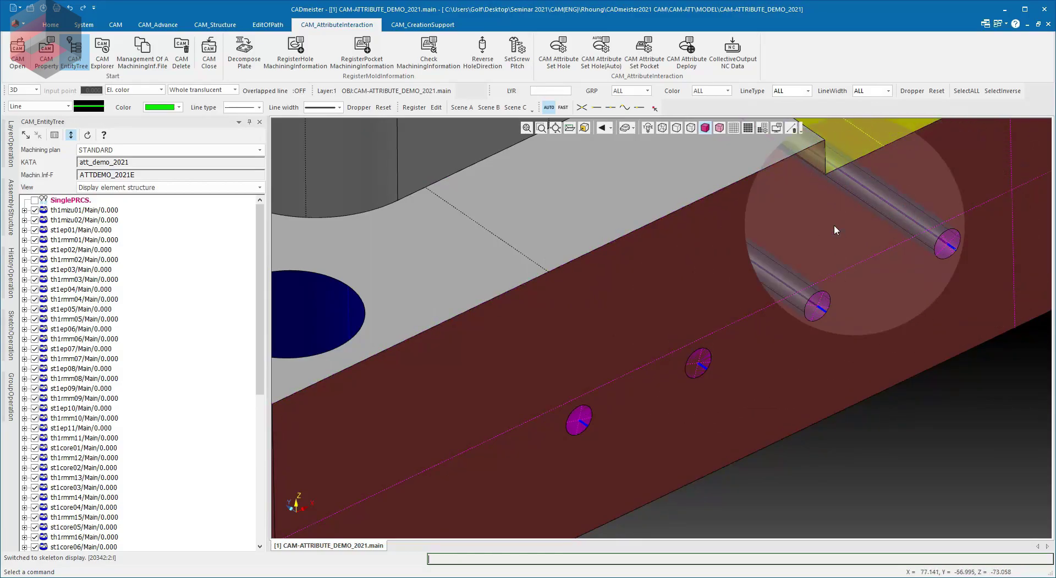
pyautogui.scroll(-5, 687, 236)
pyautogui.scroll(2, 708, 369)
pyautogui.scroll(2, 708, 369)
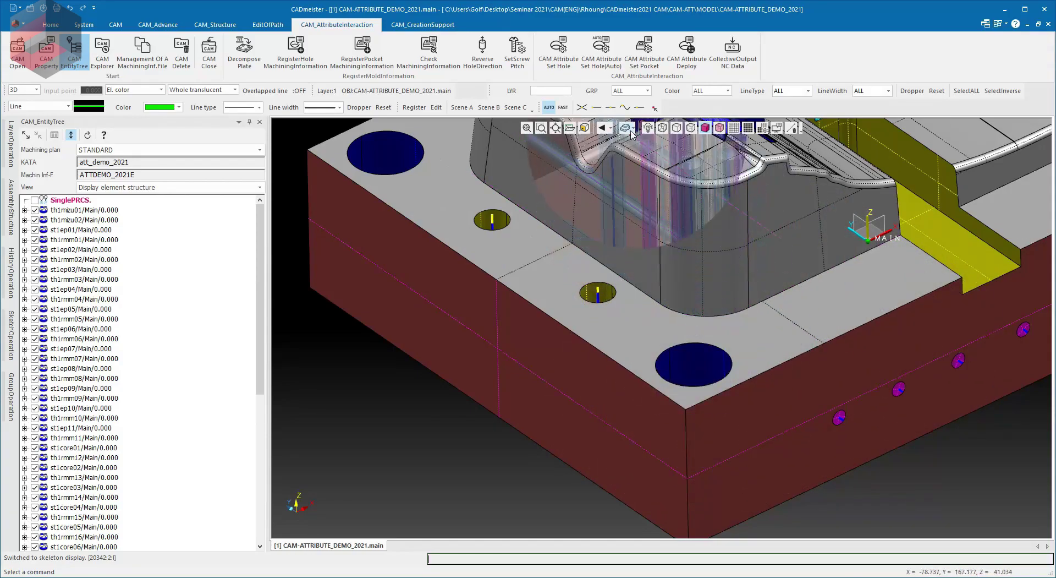
pyautogui.scroll(5, 663, 242)
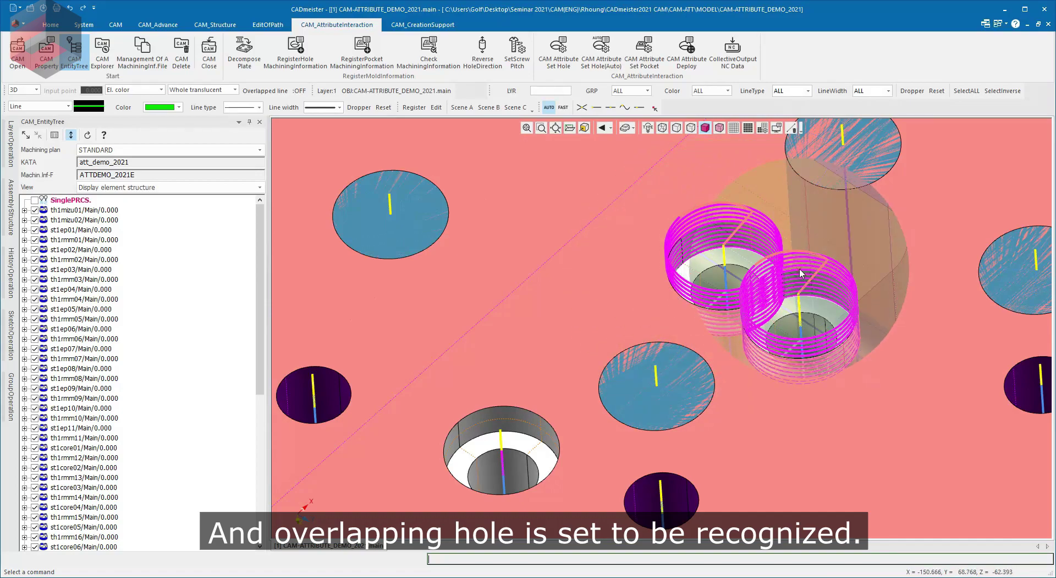
# Step: Turn off the see-through skeleton view and locate Drilling Spiral cycle st2coreK0204 in the entity tree
pyautogui.press('Escape')
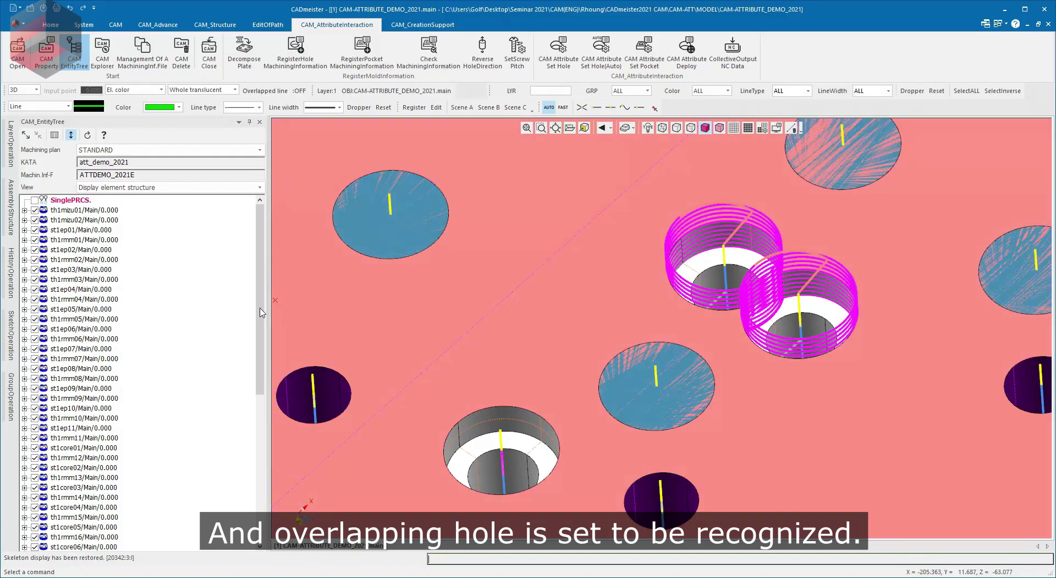
pyautogui.click(810, 263)
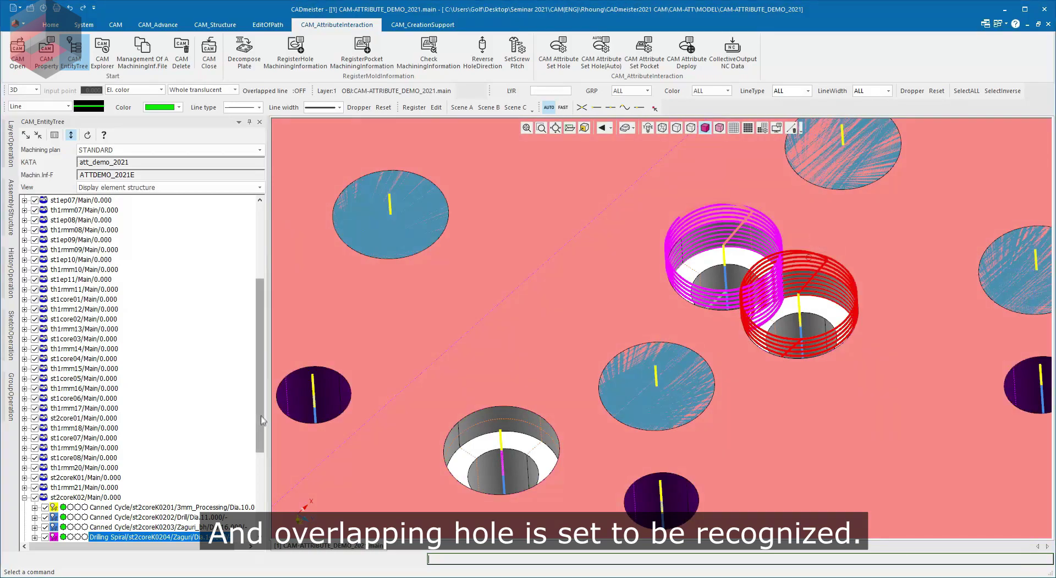
pyautogui.moveTo(262, 422); pyautogui.dragTo(263, 471)
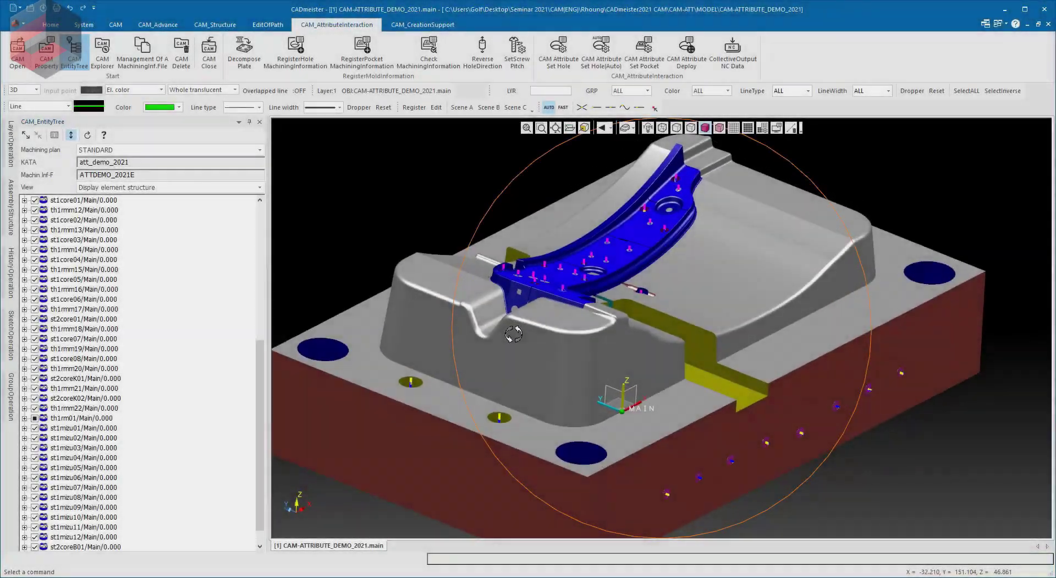
# Step: Orbit toward the core's corner holes and pick a hole to list its machining cycles
pyautogui.scroll(5, 550, 330)
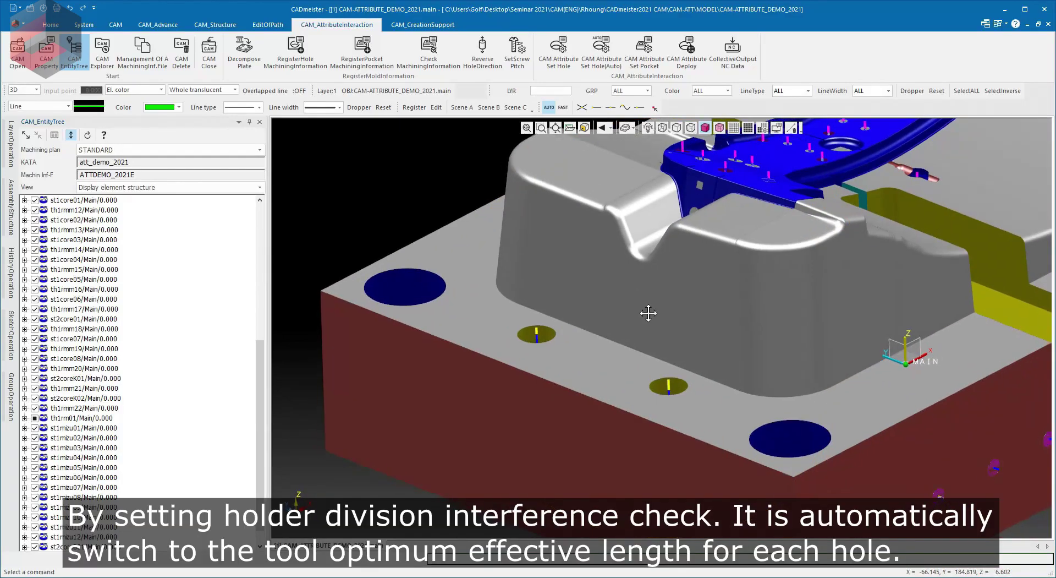
pyautogui.moveTo(642, 252); pyautogui.dragTo(565, 302, button='middle')
pyautogui.click(552, 301)
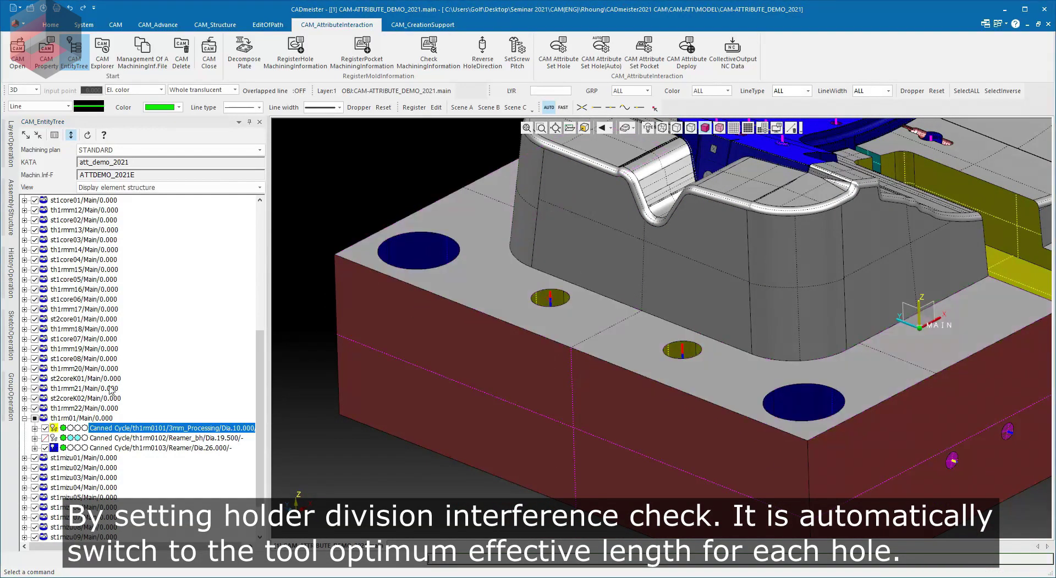
pyautogui.scroll(-2, 262, 367)
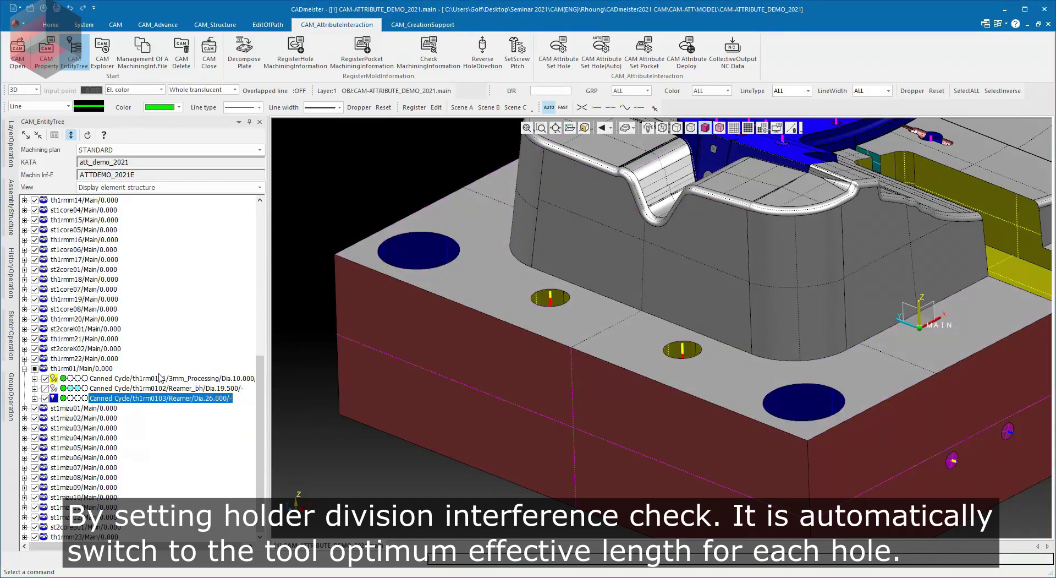
# Step: Update reamer cycle th1rm0102 into th1rm010200 and th1rm010201, then display the mold as wireframe
pyautogui.click(158, 388)
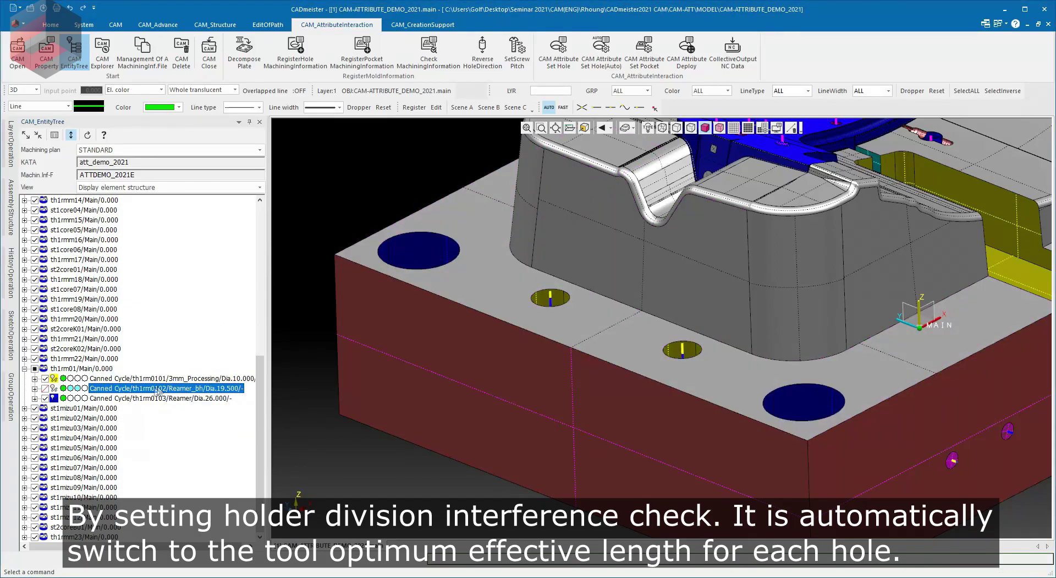
pyautogui.click(88, 135)
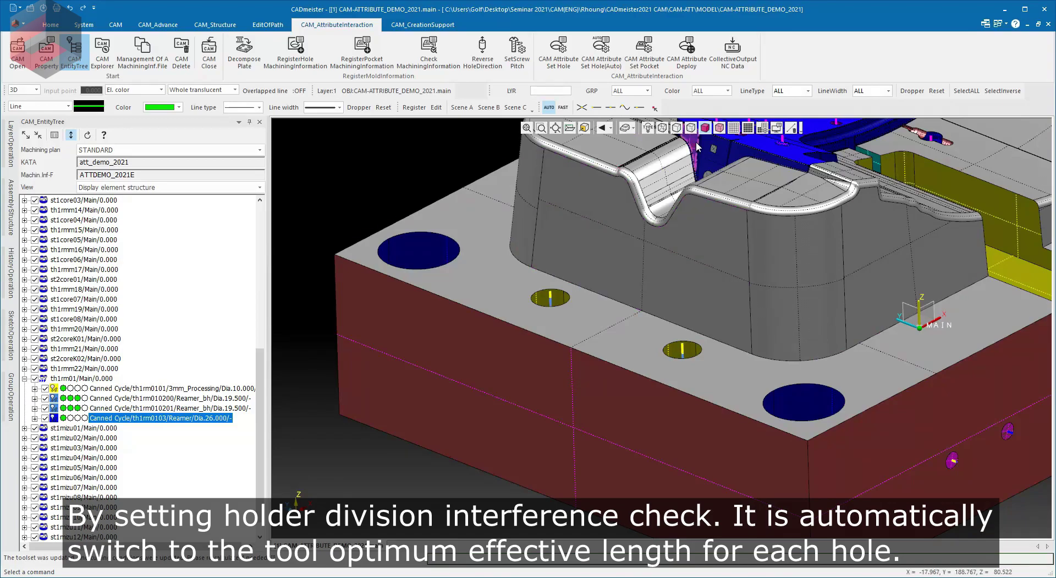
pyautogui.click(663, 131)
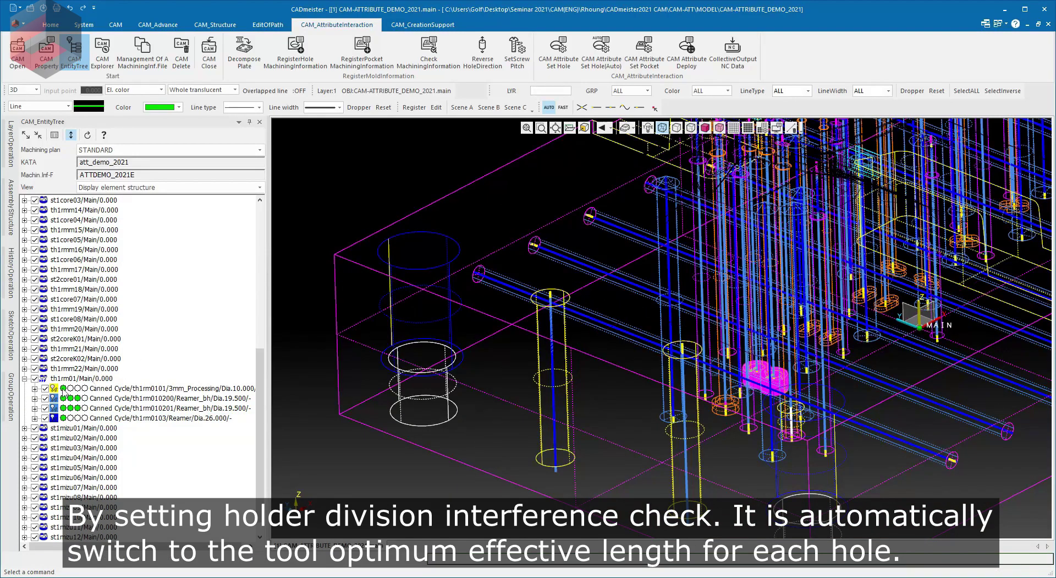
# Step: Toggle the th1rm0103, th1rm010201 and th1rm010200 cycle paths to compare them on the mold
pyautogui.click(45, 418)
pyautogui.click(45, 408)
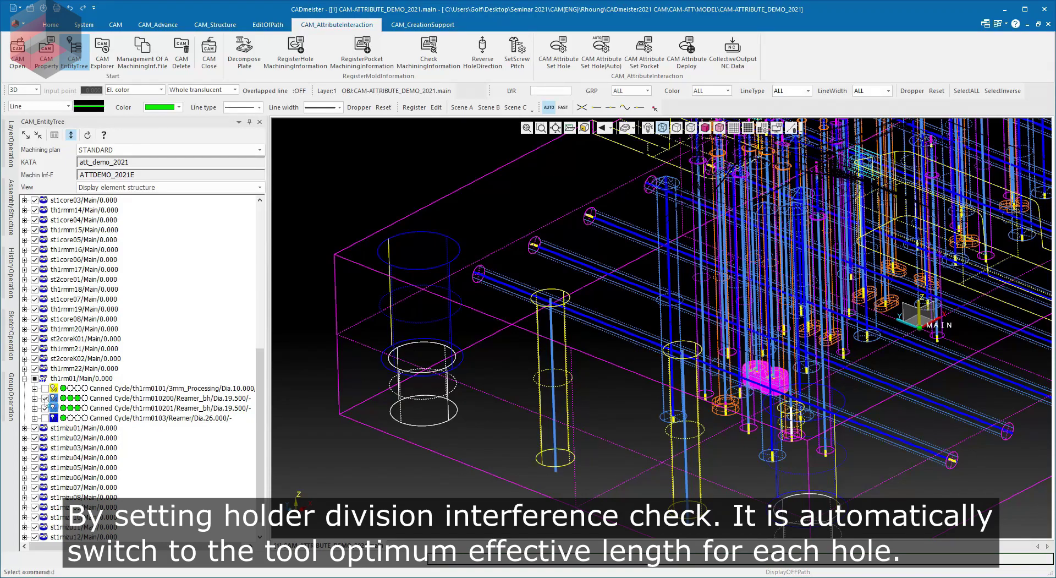
pyautogui.click(45, 408)
pyautogui.click(45, 408)
pyautogui.scroll(-5, 286, 364)
pyautogui.moveTo(396, 373); pyautogui.dragTo(500, 321, button='middle')
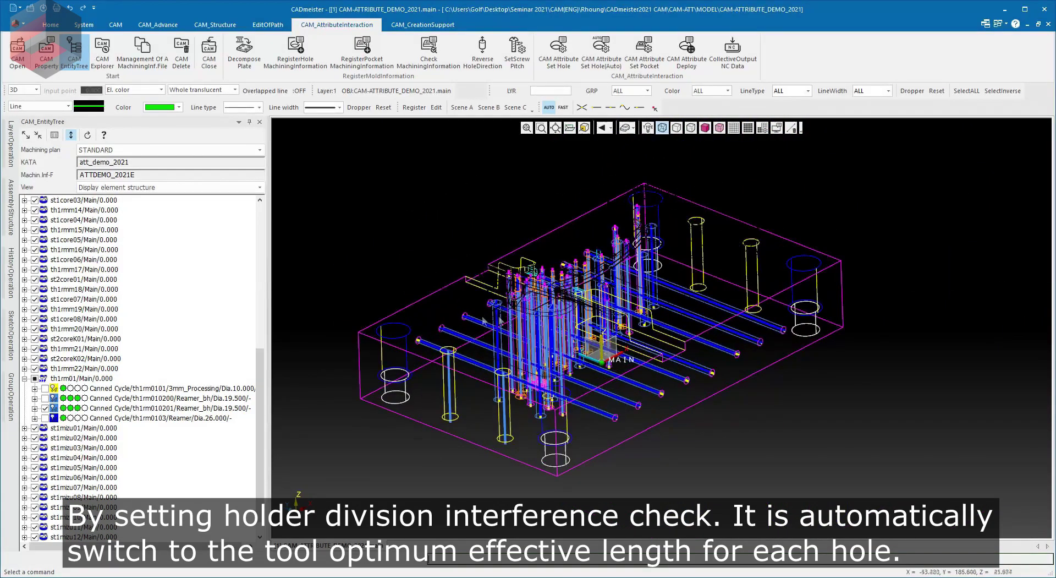
pyautogui.click(45, 398)
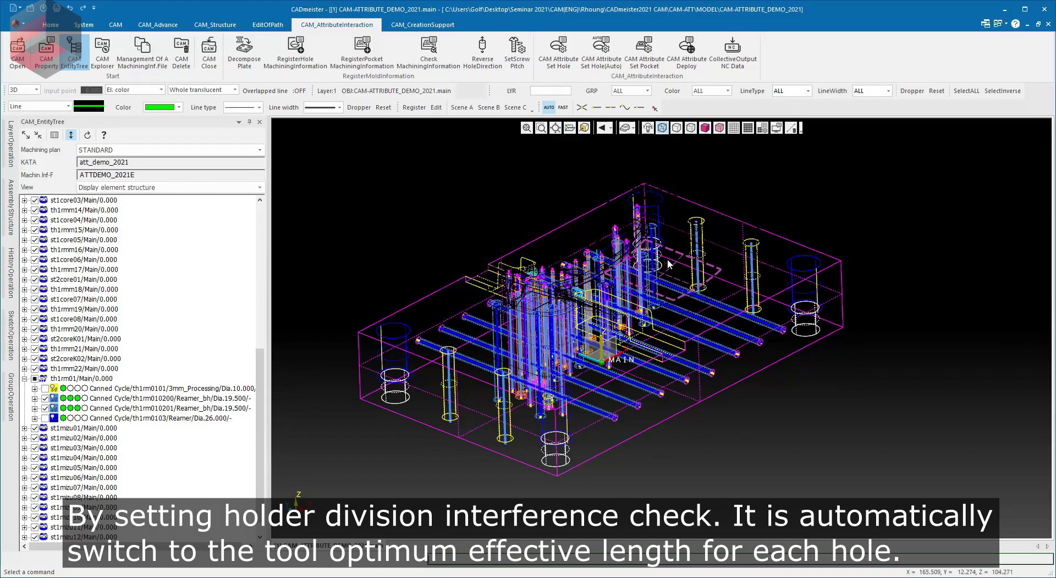
# Step: Highlight the holes reamed by th1rm010200 (right side) and th1rm010201 (left side)
pyautogui.click(126, 398)
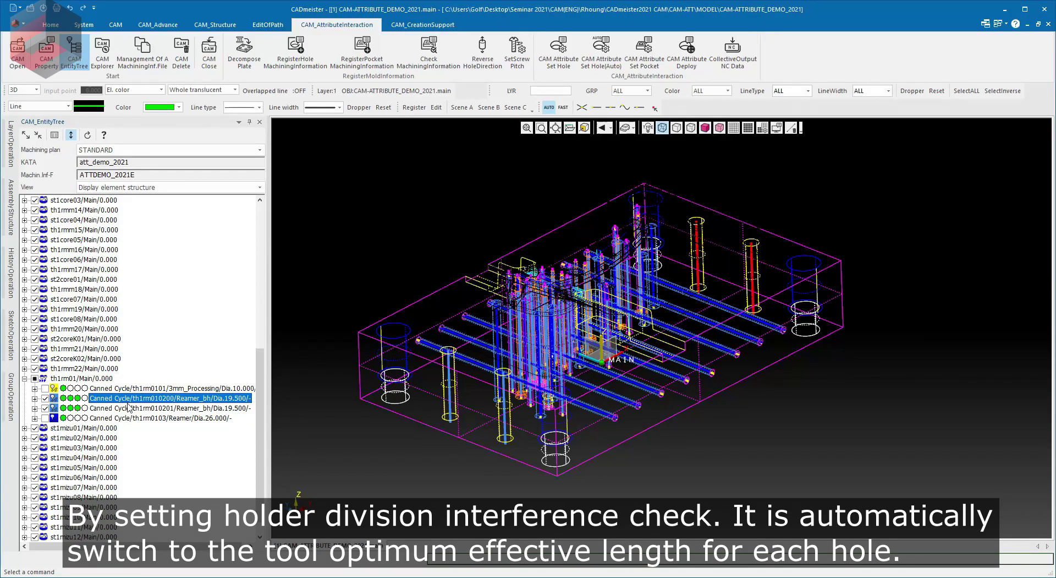
pyautogui.click(129, 409)
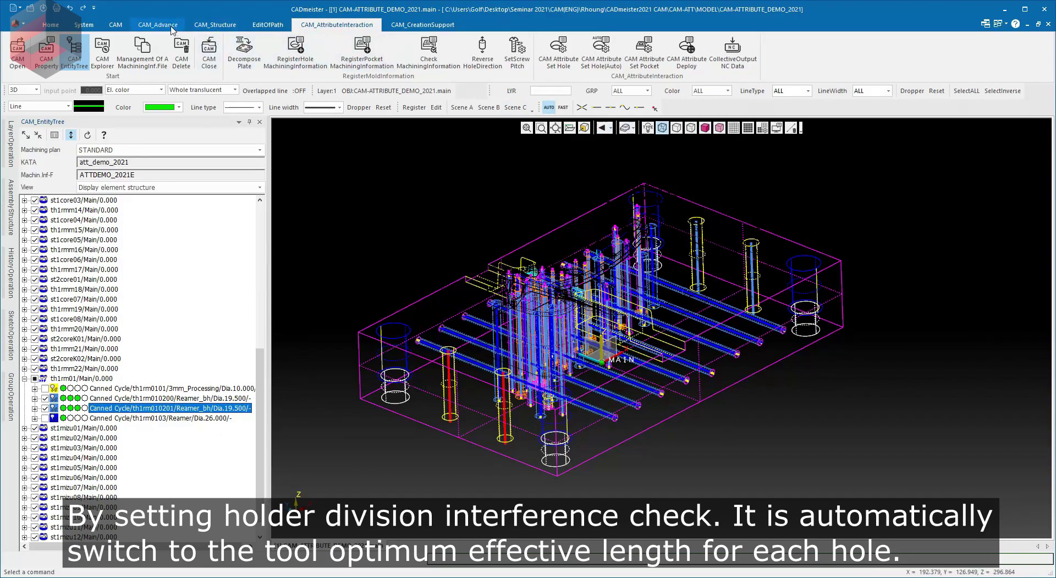
pyautogui.click(120, 28)
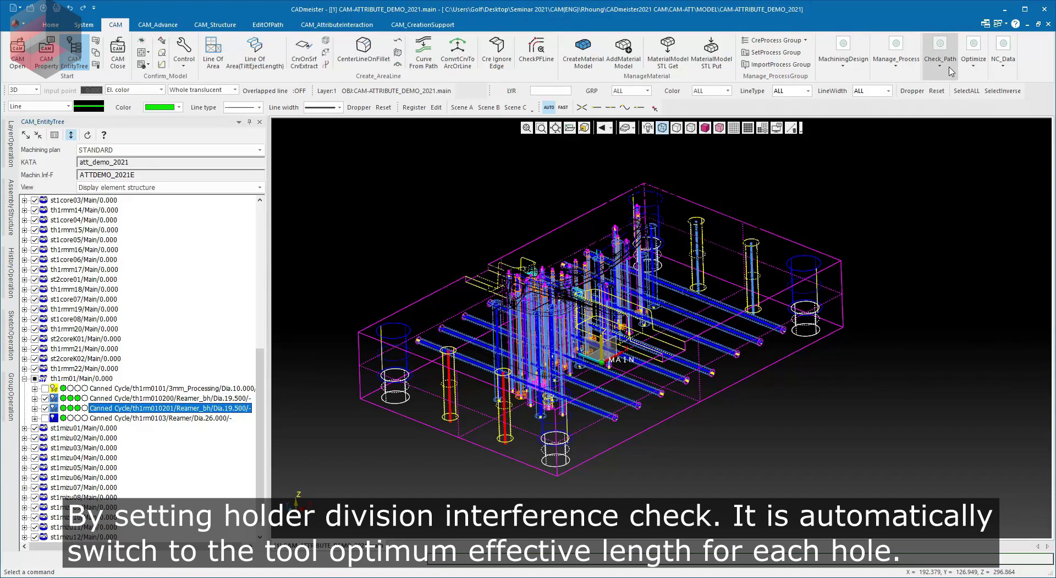
# Step: Display a wire tool and holder figure standing on a hole path with Disp Tool By Wire
pyautogui.click(940, 55)
pyautogui.click(624, 118)
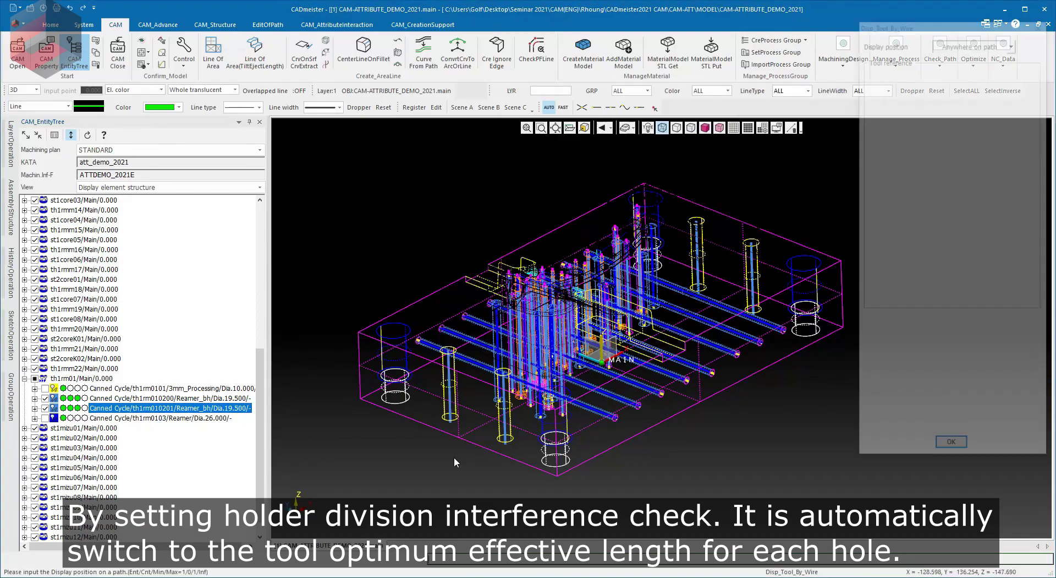
pyautogui.click(450, 420)
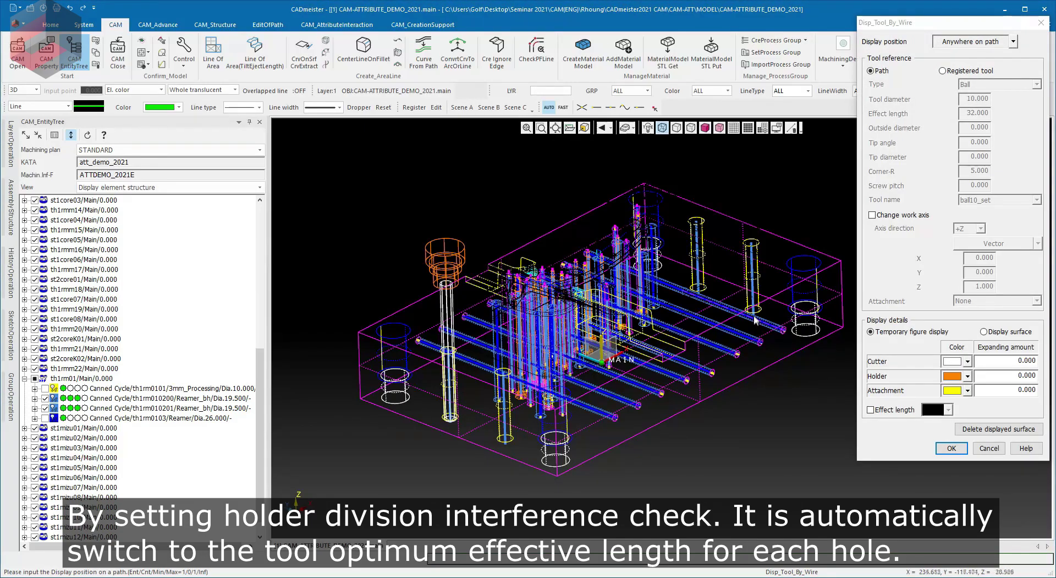
# Step: Return the mold to shaded display and view the orange holders' clearance from the front
pyautogui.scroll(6, 728, 317)
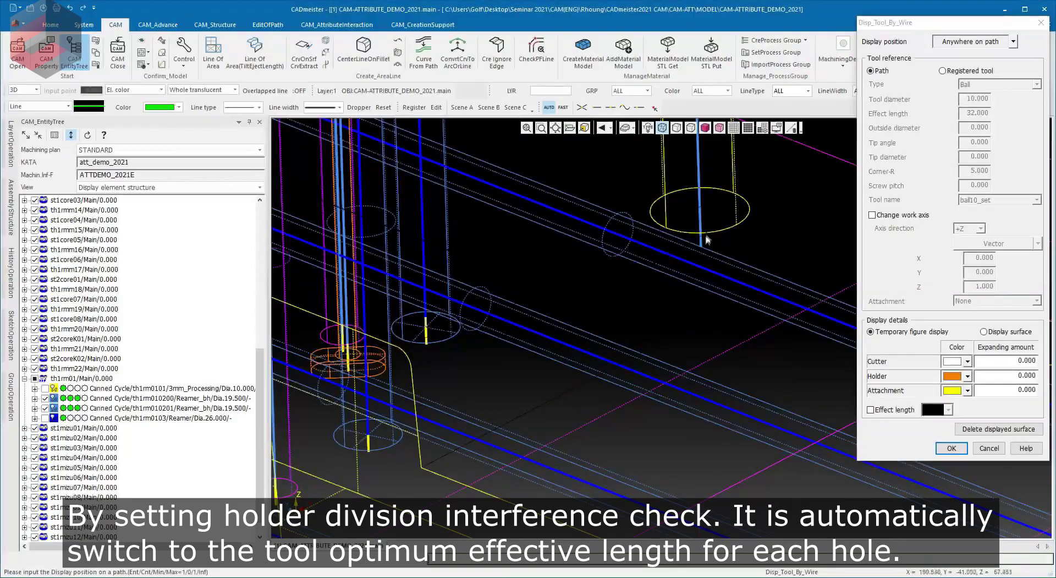
pyautogui.scroll(-4, 732, 297)
pyautogui.scroll(-2, 764, 352)
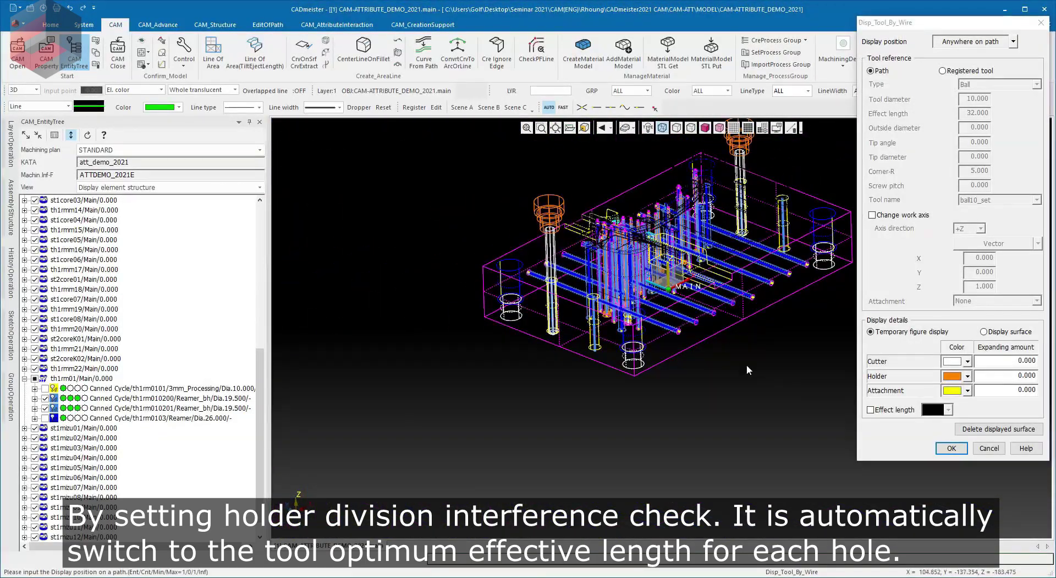
pyautogui.moveTo(747, 364); pyautogui.dragTo(715, 379, button='middle')
pyautogui.click(705, 127)
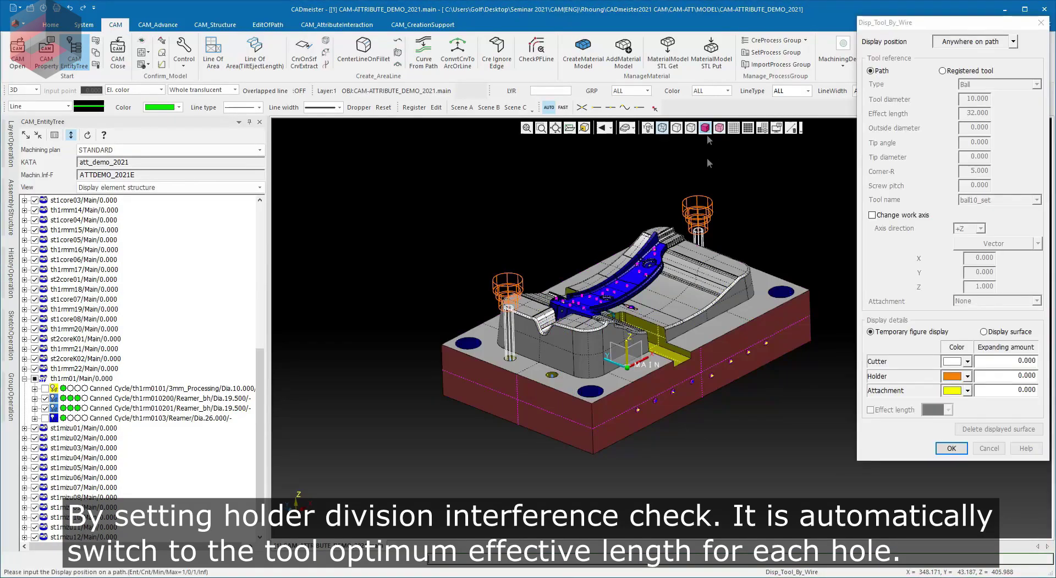
pyautogui.moveTo(674, 279); pyautogui.dragTo(523, 311, button='middle')
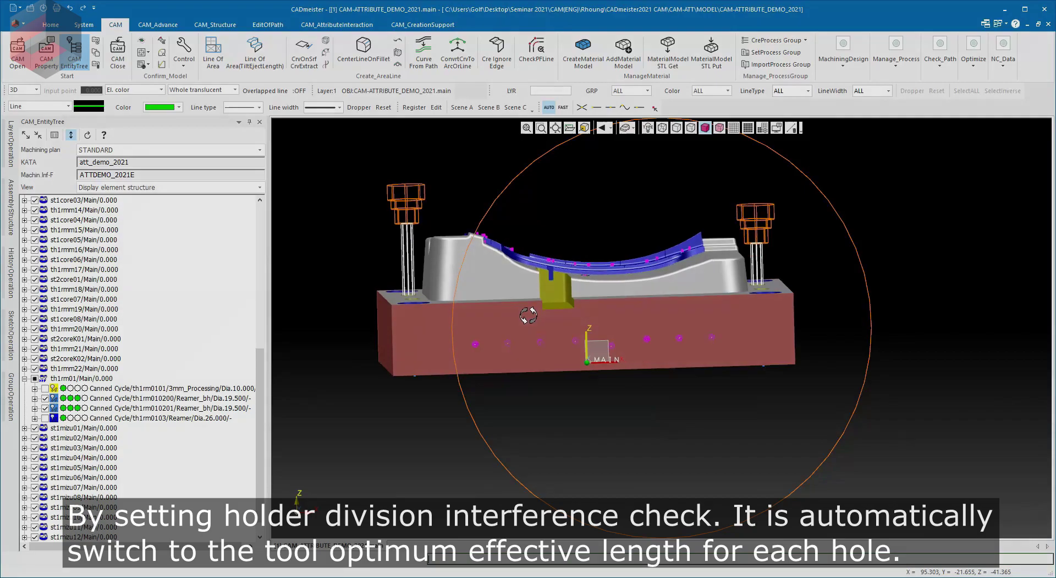